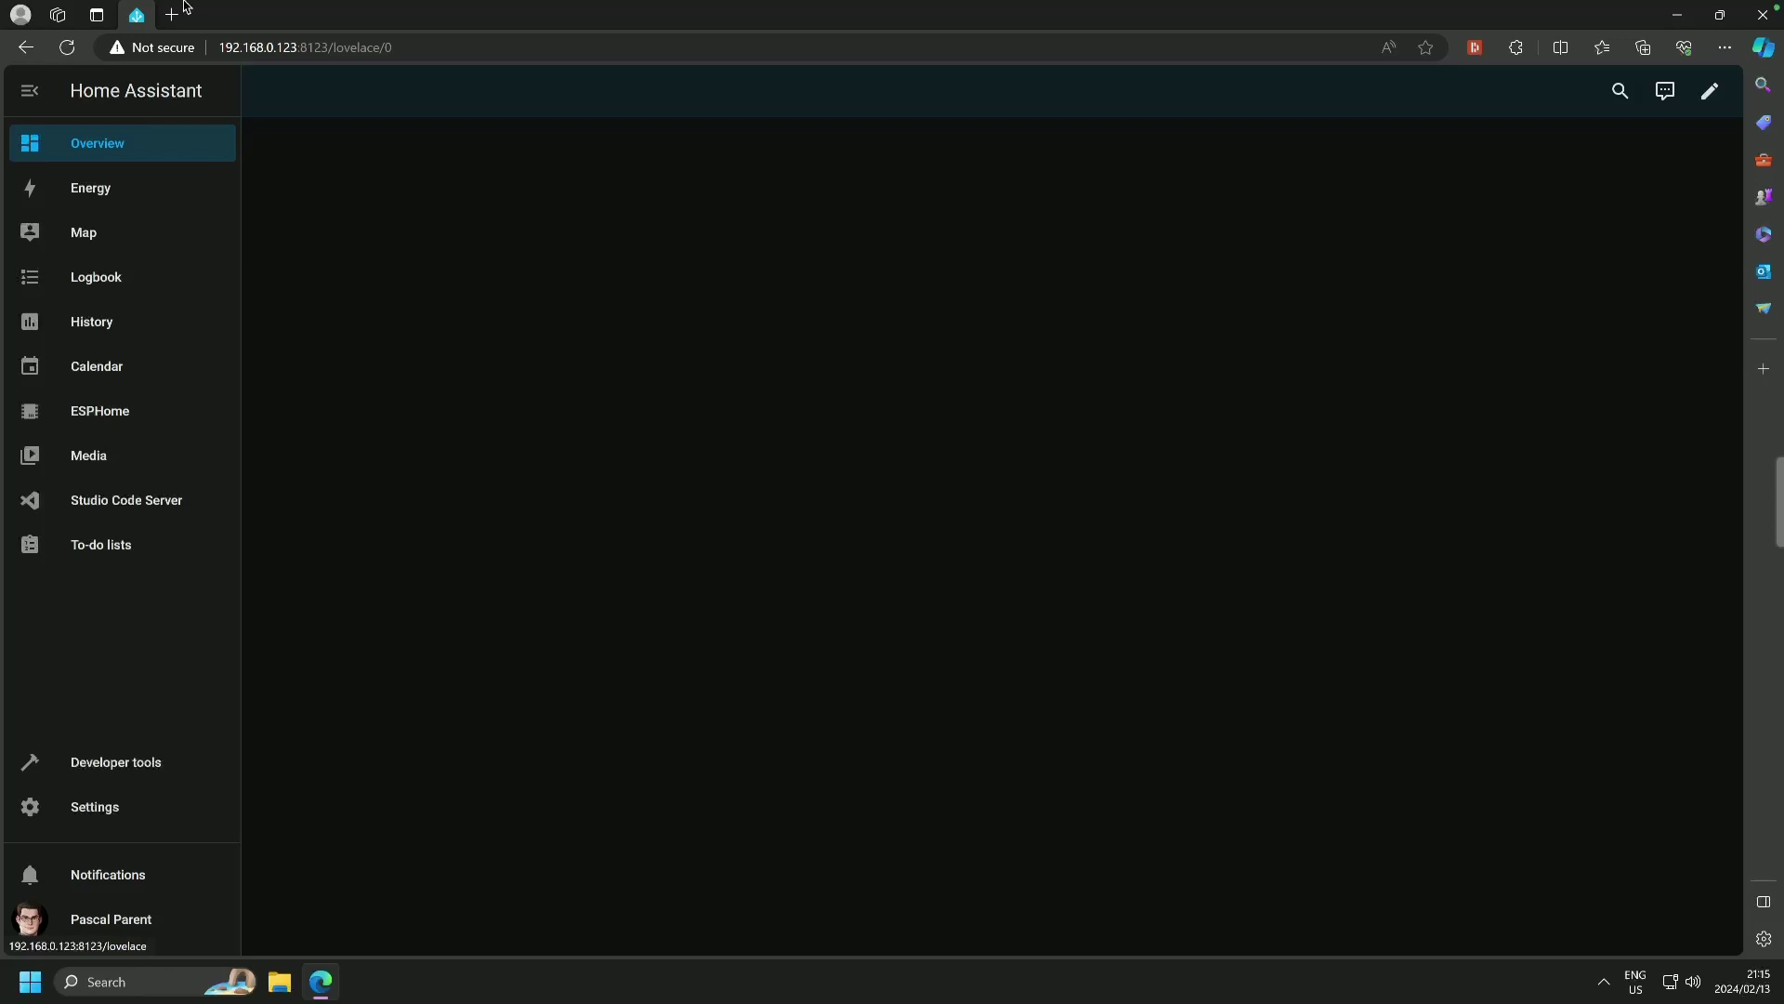
Step: Search the Add-on Store for 'samba' and open the Samba share add-on page (version 12.3.0)
left_click(116, 808)
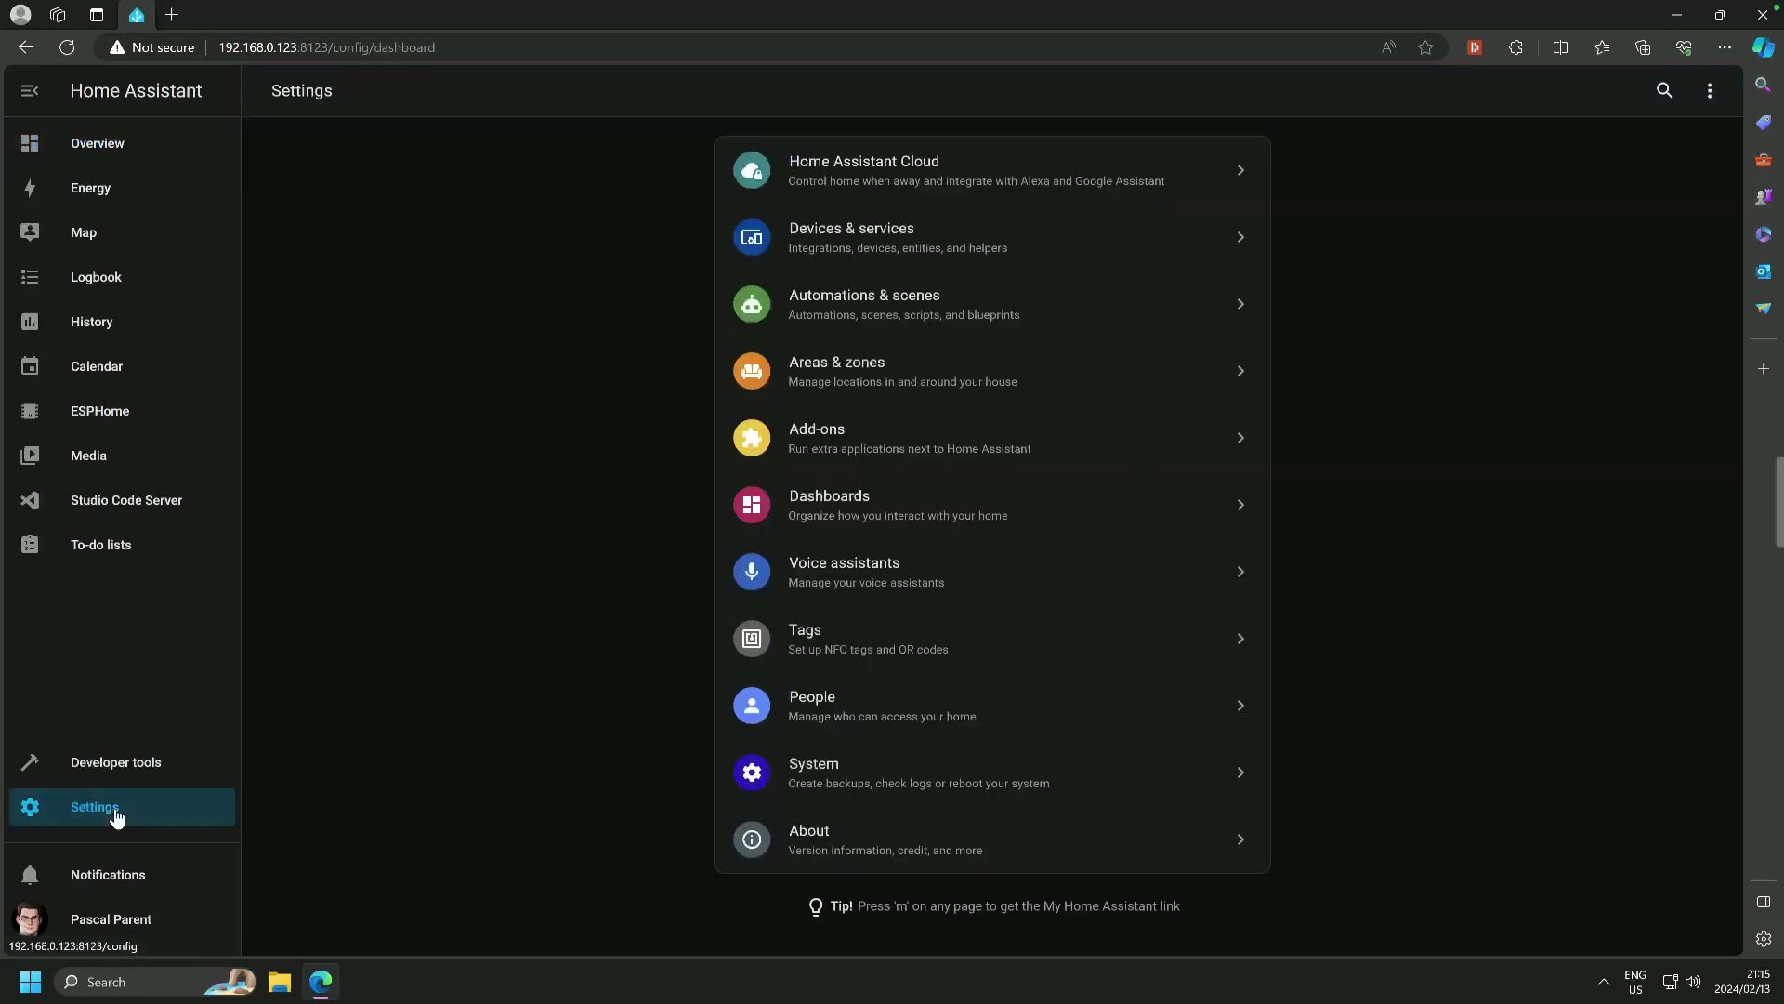
left_click(860, 424)
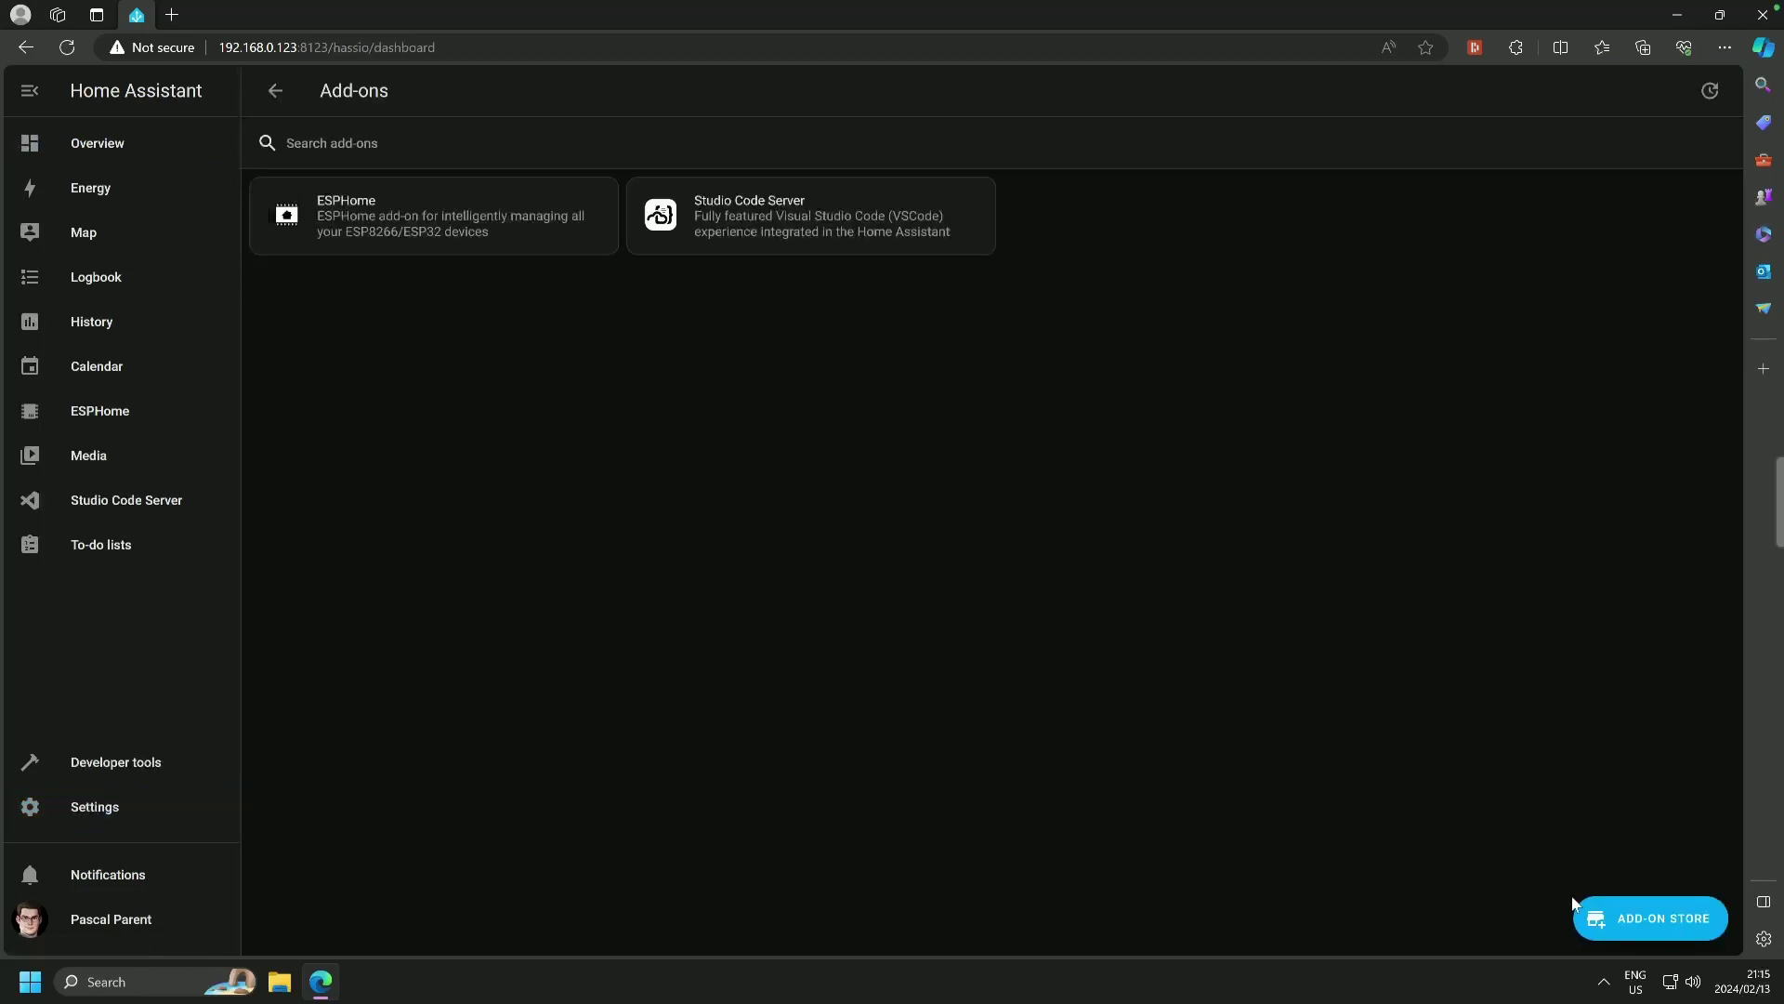
left_click(1619, 928)
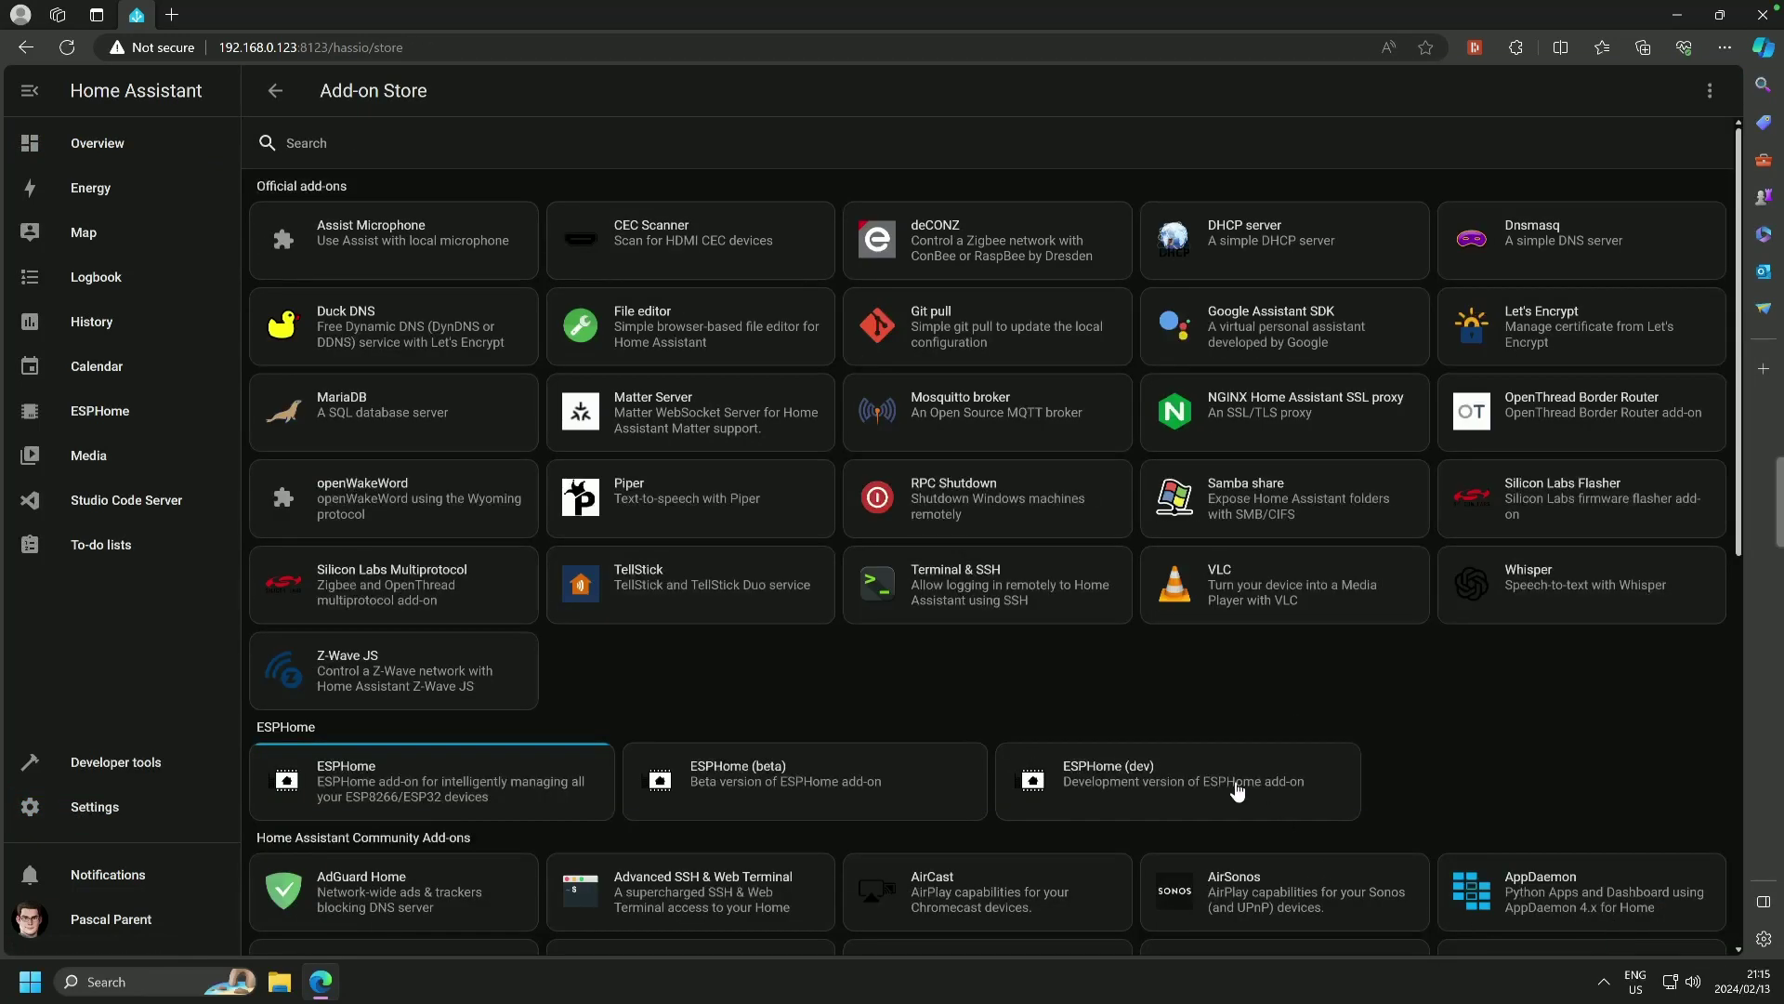
left_click(474, 138)
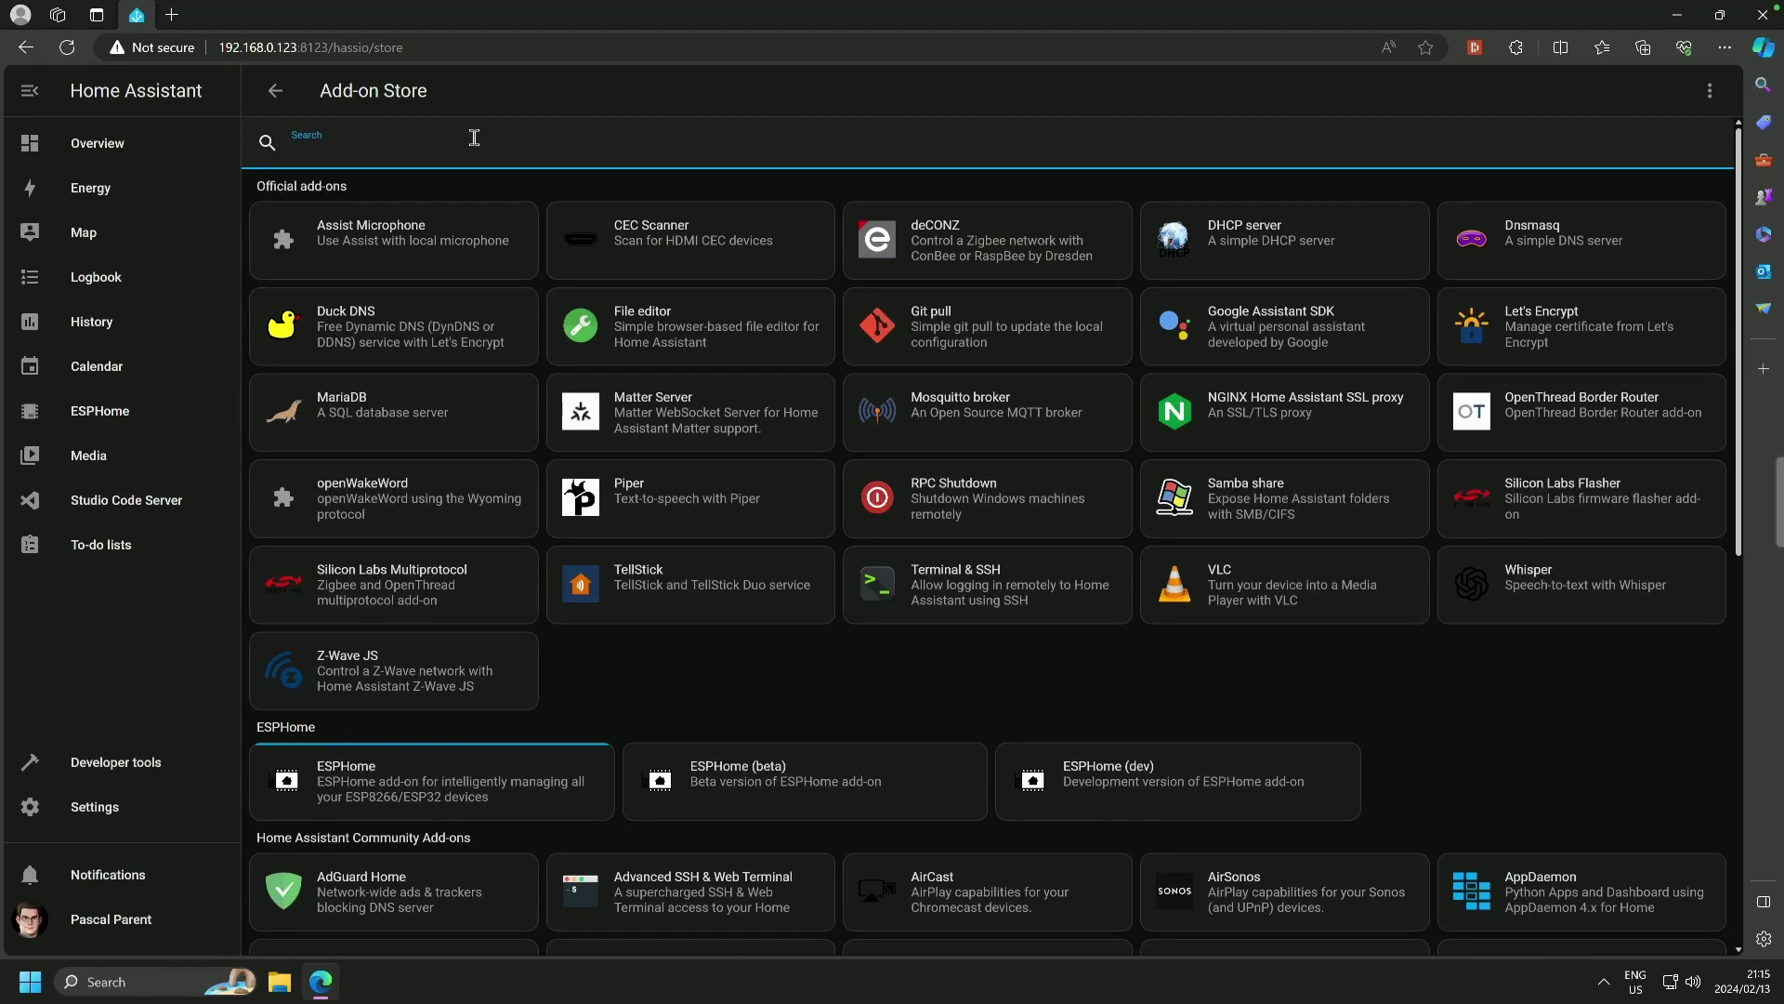
type("sam")
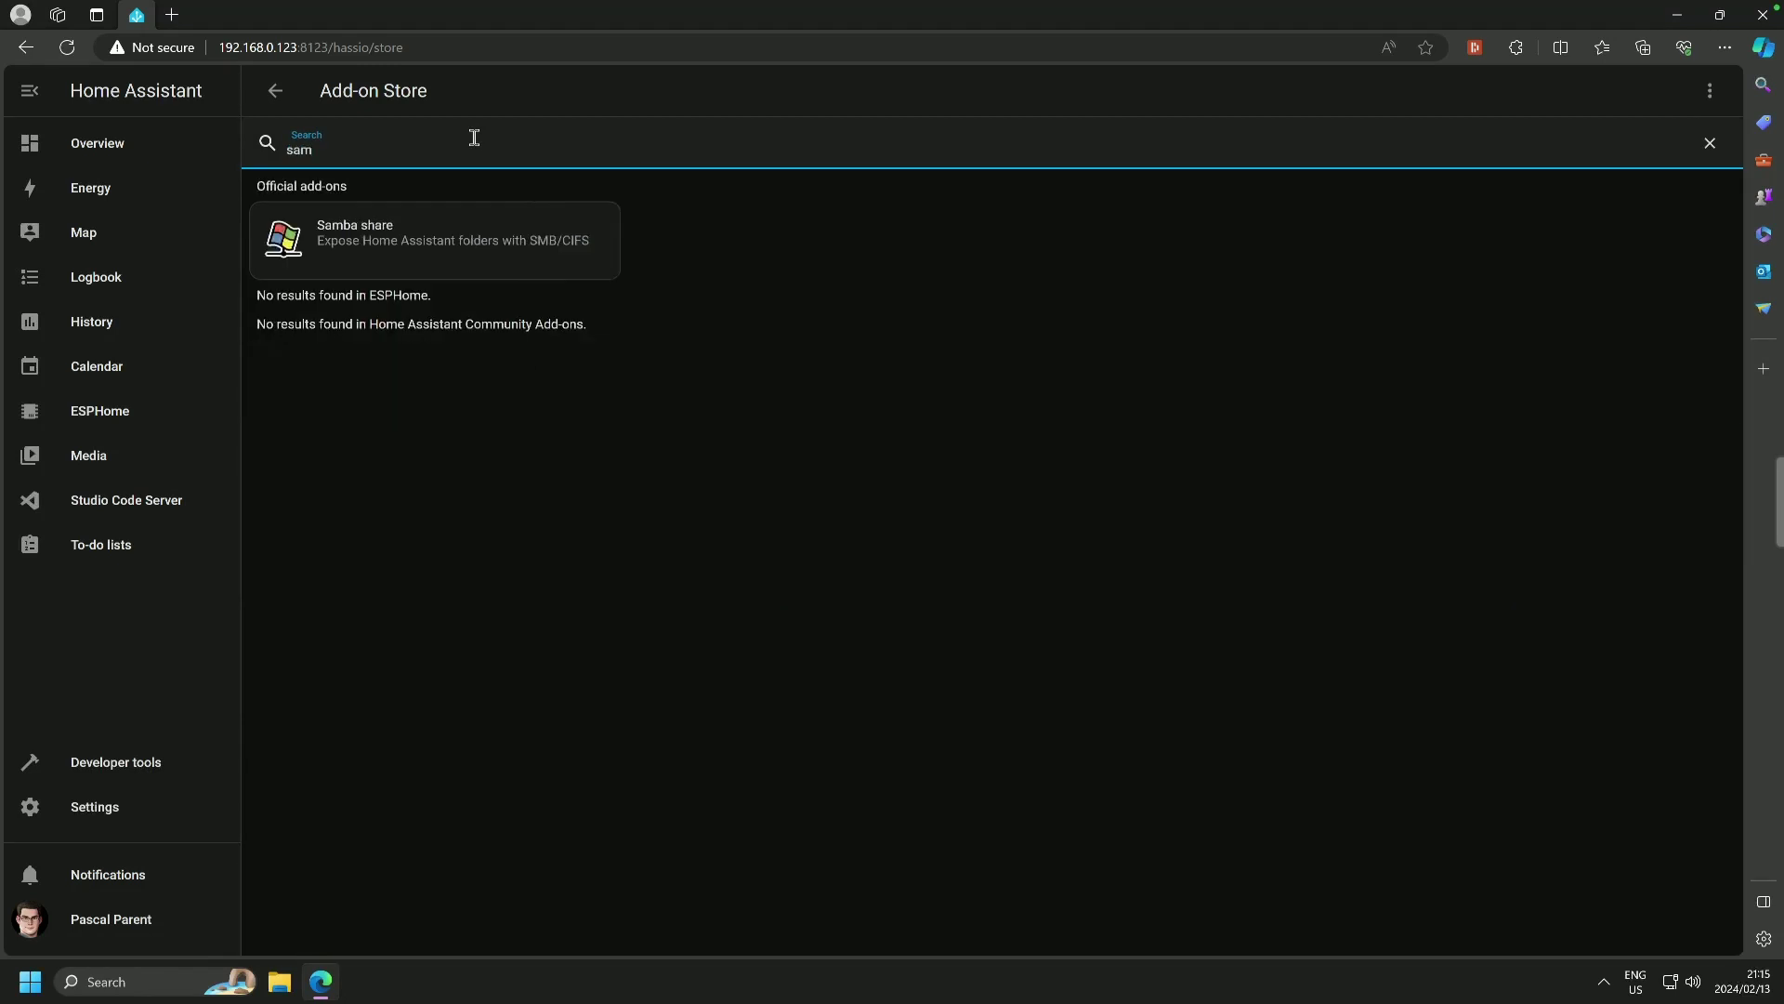
type("ba")
left_click(411, 223)
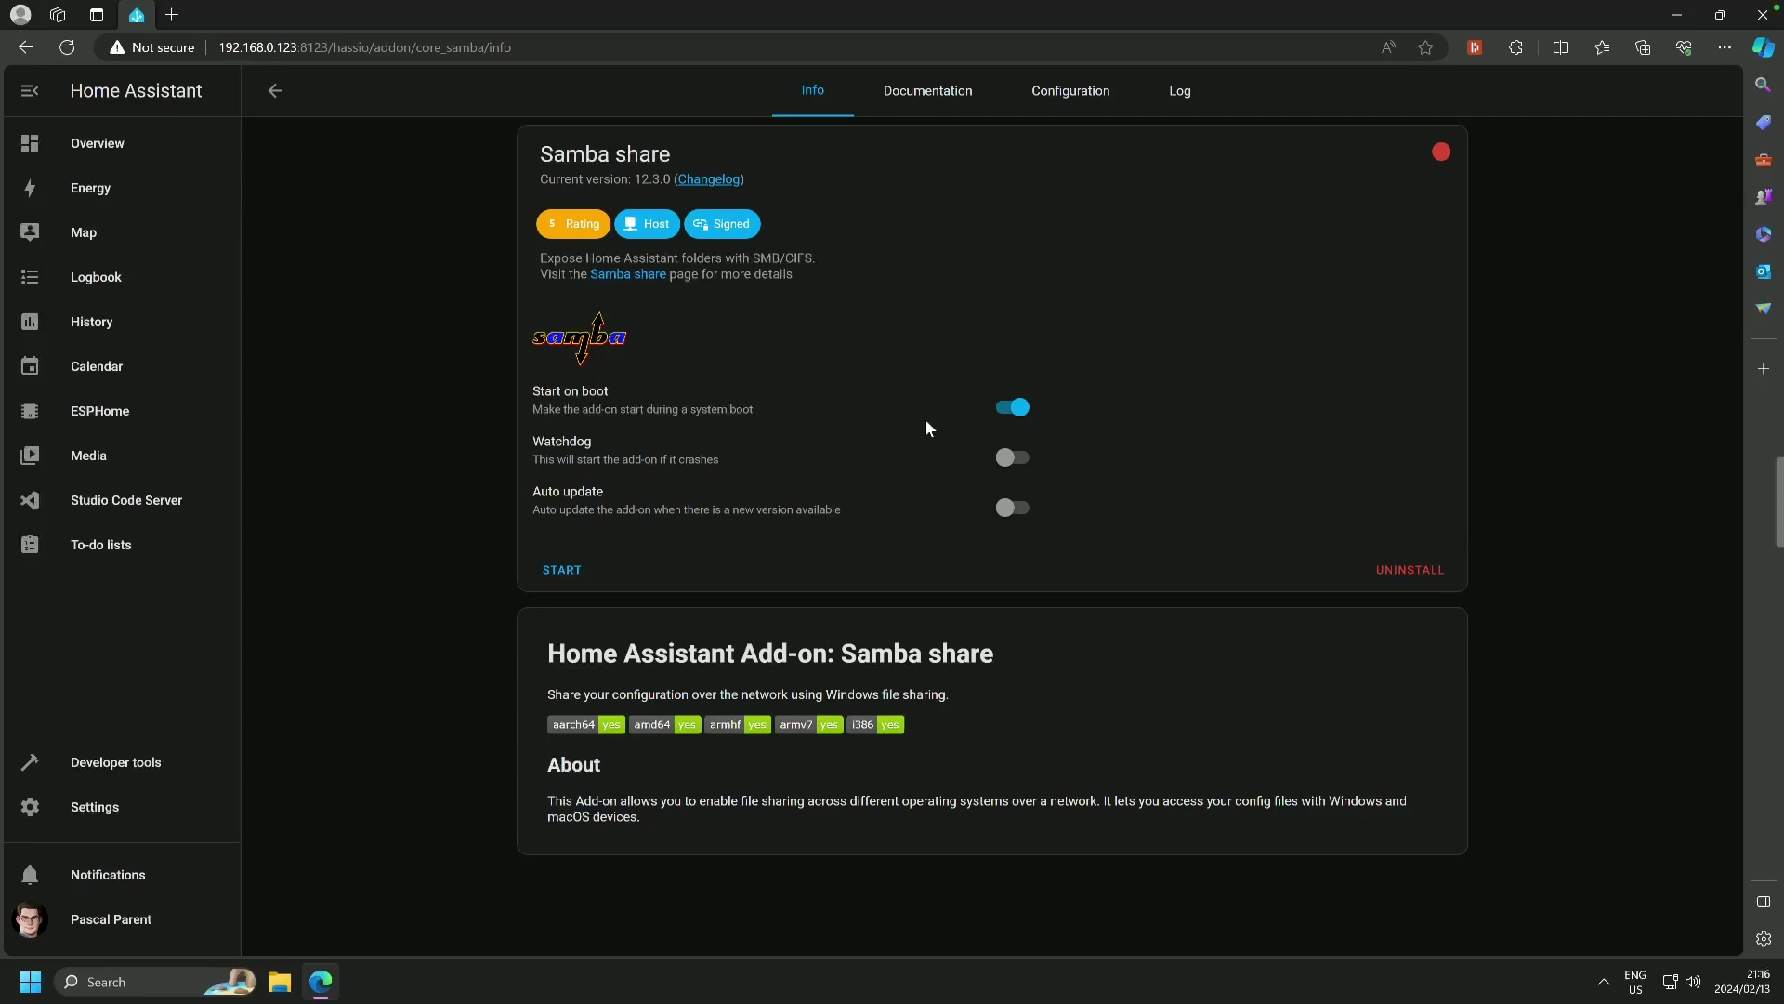
Step: Turn on Watchdog, then replace the default username with a short new one and enter a password
left_click(1015, 461)
left_click(1064, 97)
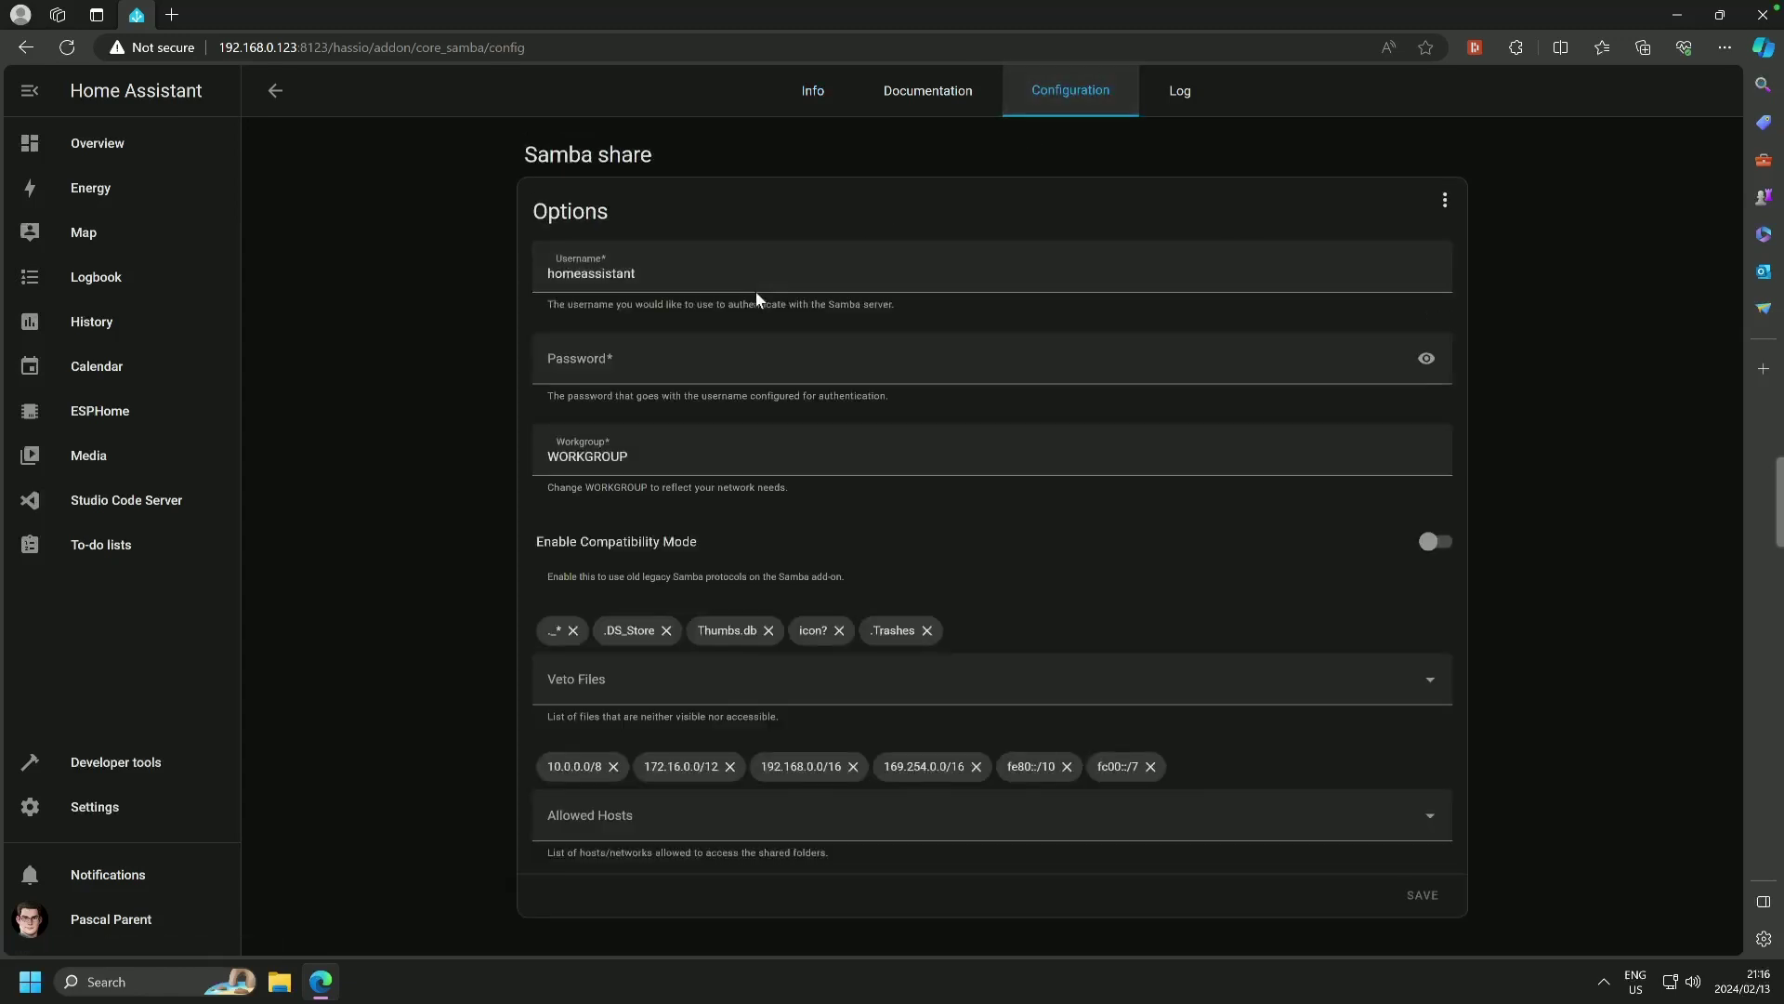
left_click(728, 268)
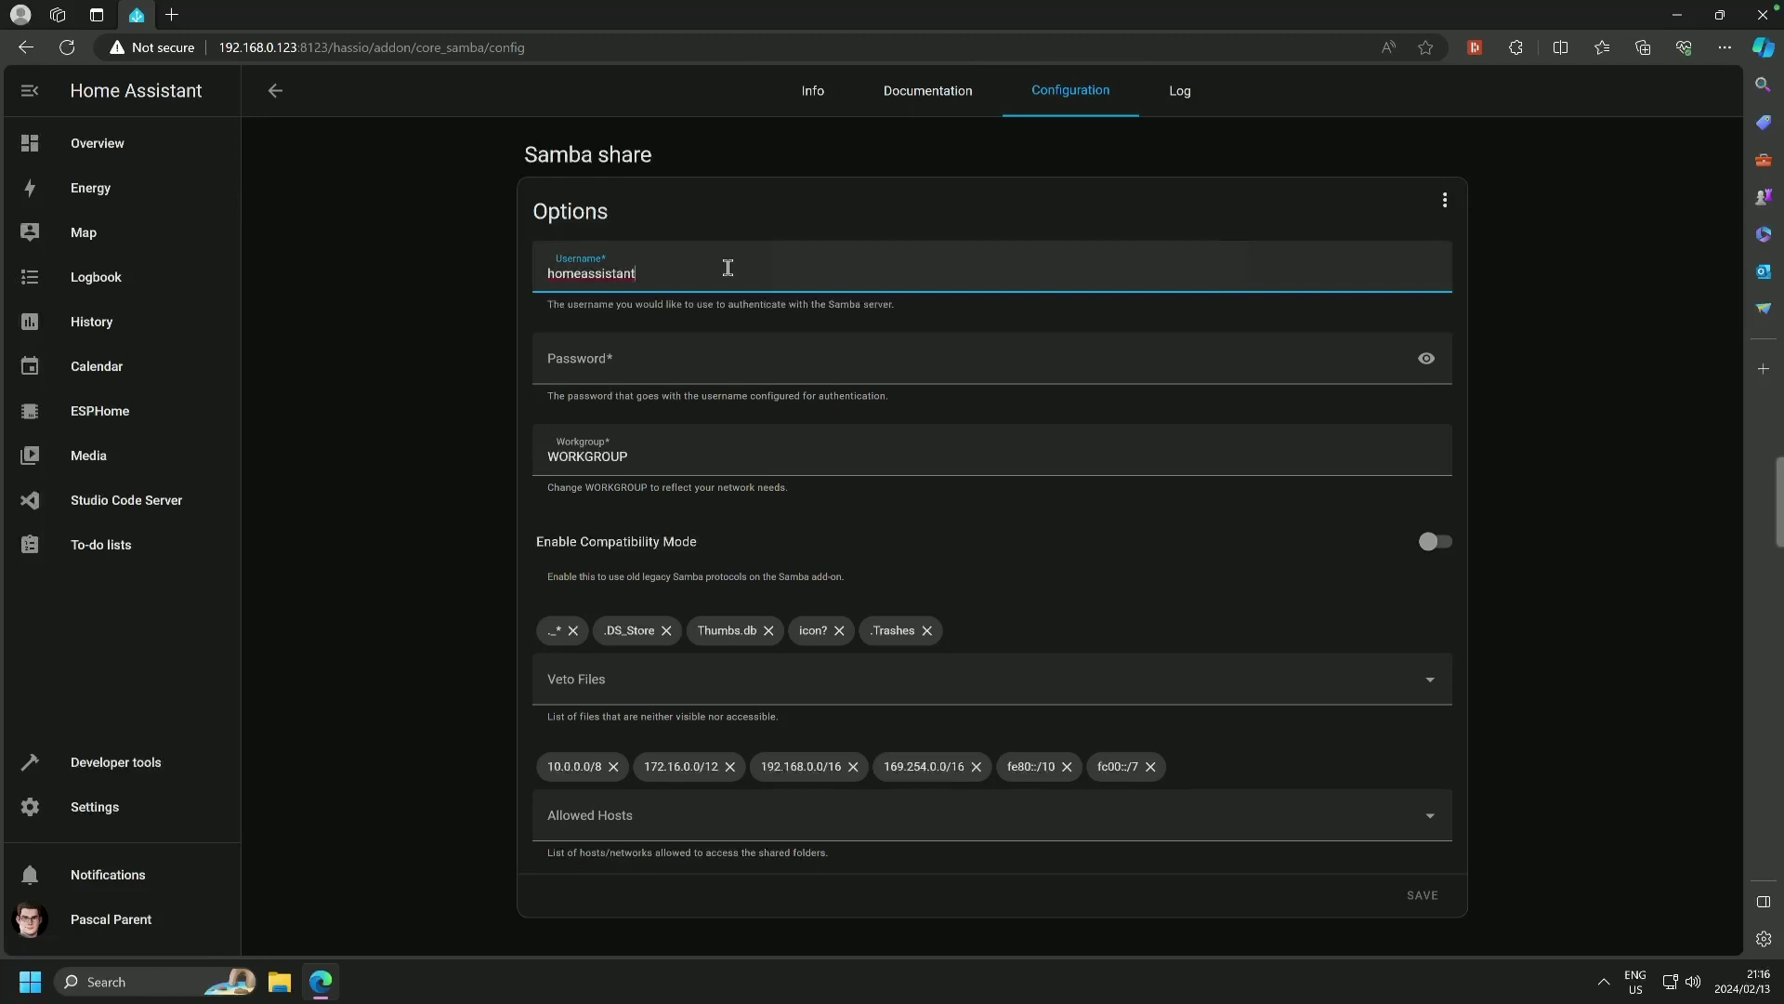
key("BackSpace")
key("BackSpace")
key("BackSpace")
key("BackSpace")
key("BackSpace")
key("BackSpace")
key("BackSpace")
key("BackSpace")
key("BackSpace")
key("BackSpace")
key("BackSpace")
key("BackSpace")
key("BackSpace")
type("ha")
left_click(615, 358)
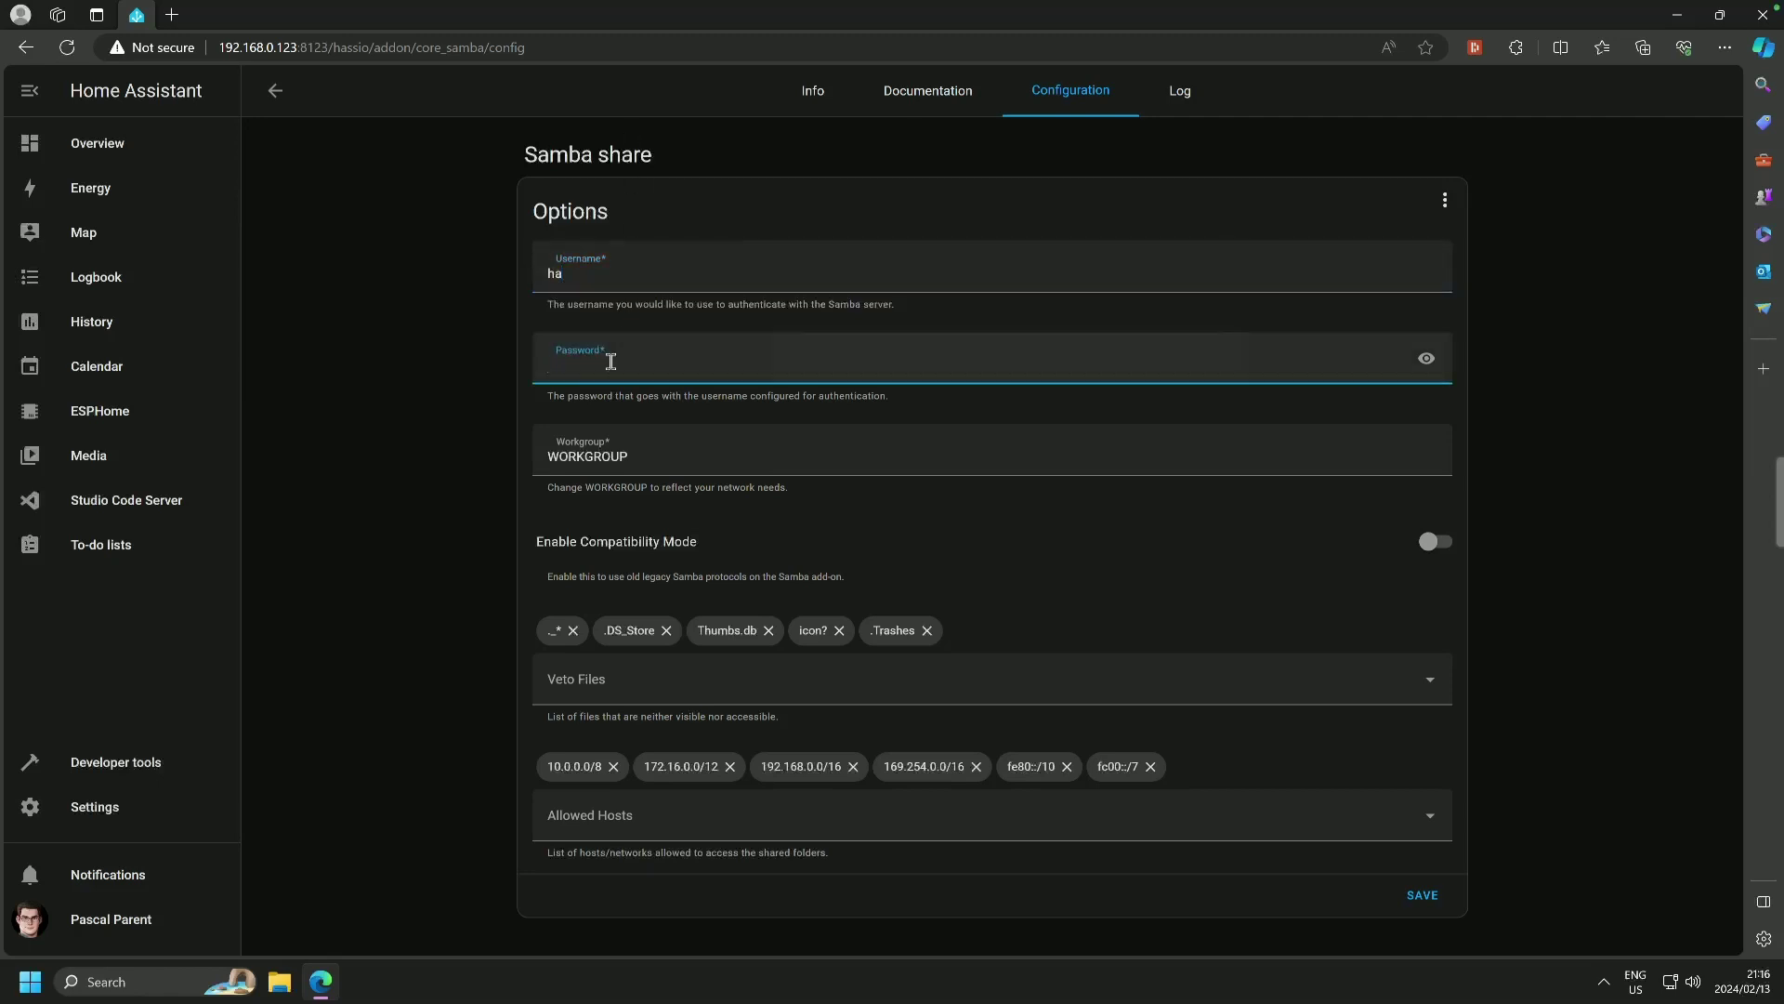
type("••••••••••")
Step: Save the Samba configuration, start the add-on, check its log, and minimise the browser
left_click(1417, 897)
left_click(813, 92)
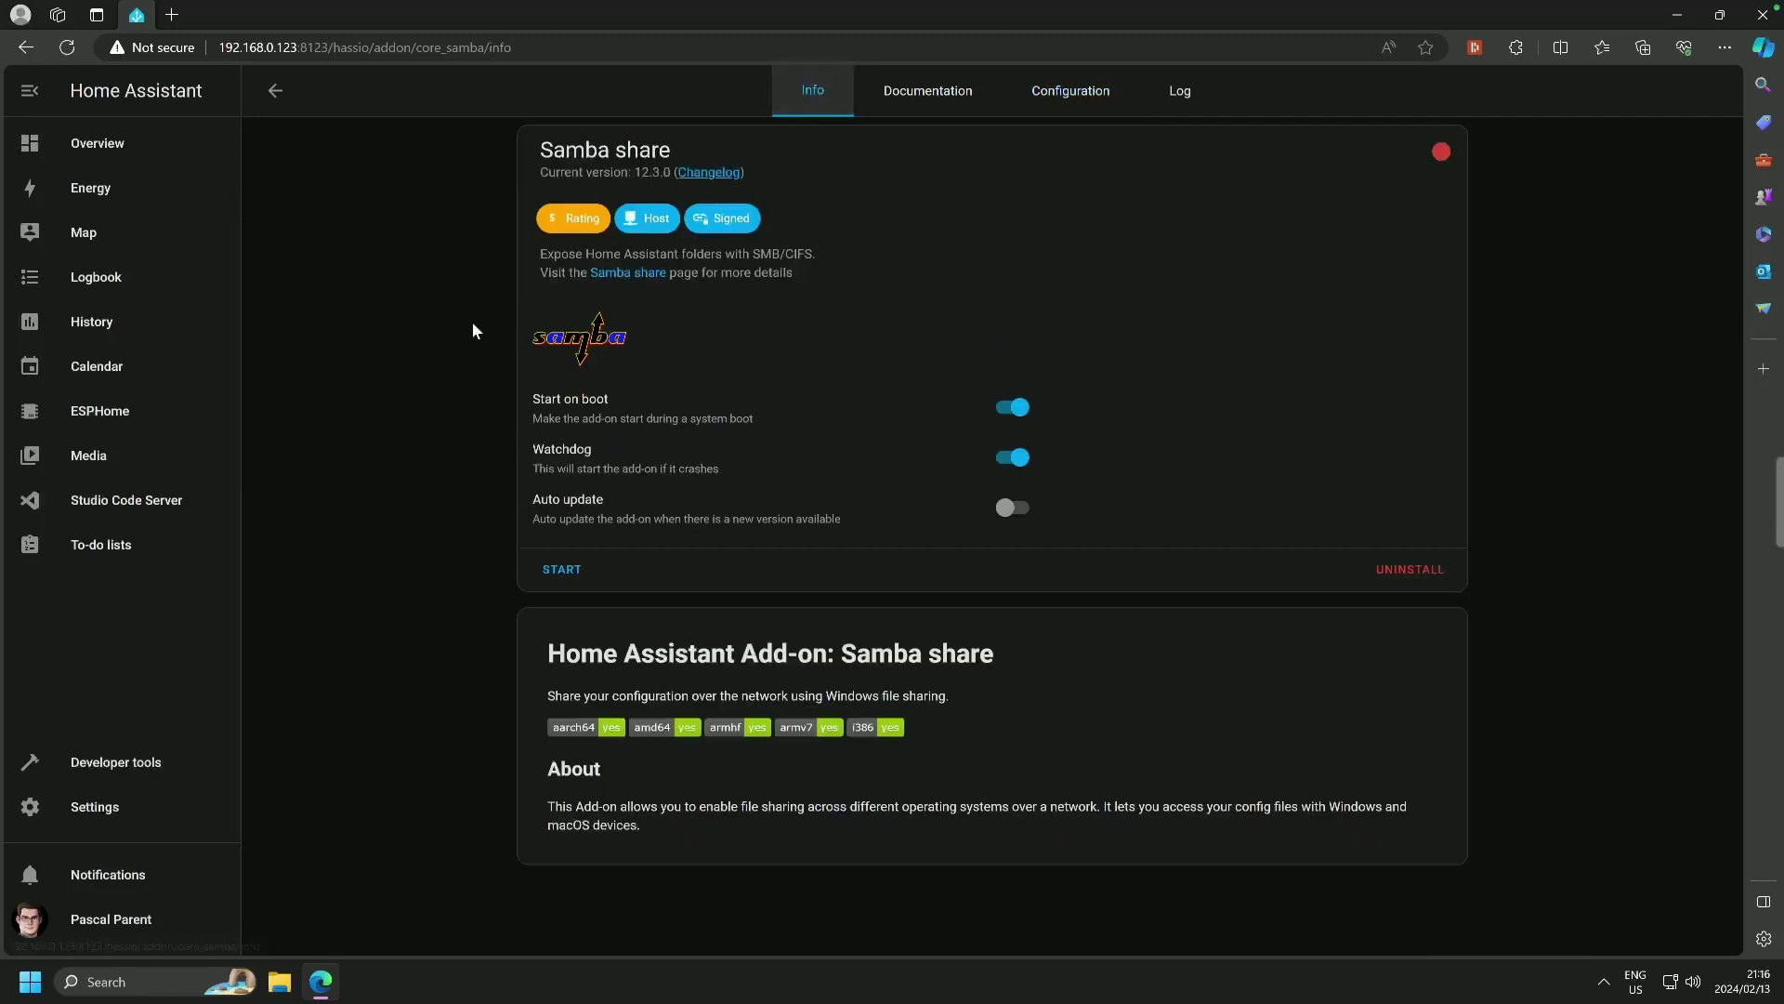
left_click(576, 571)
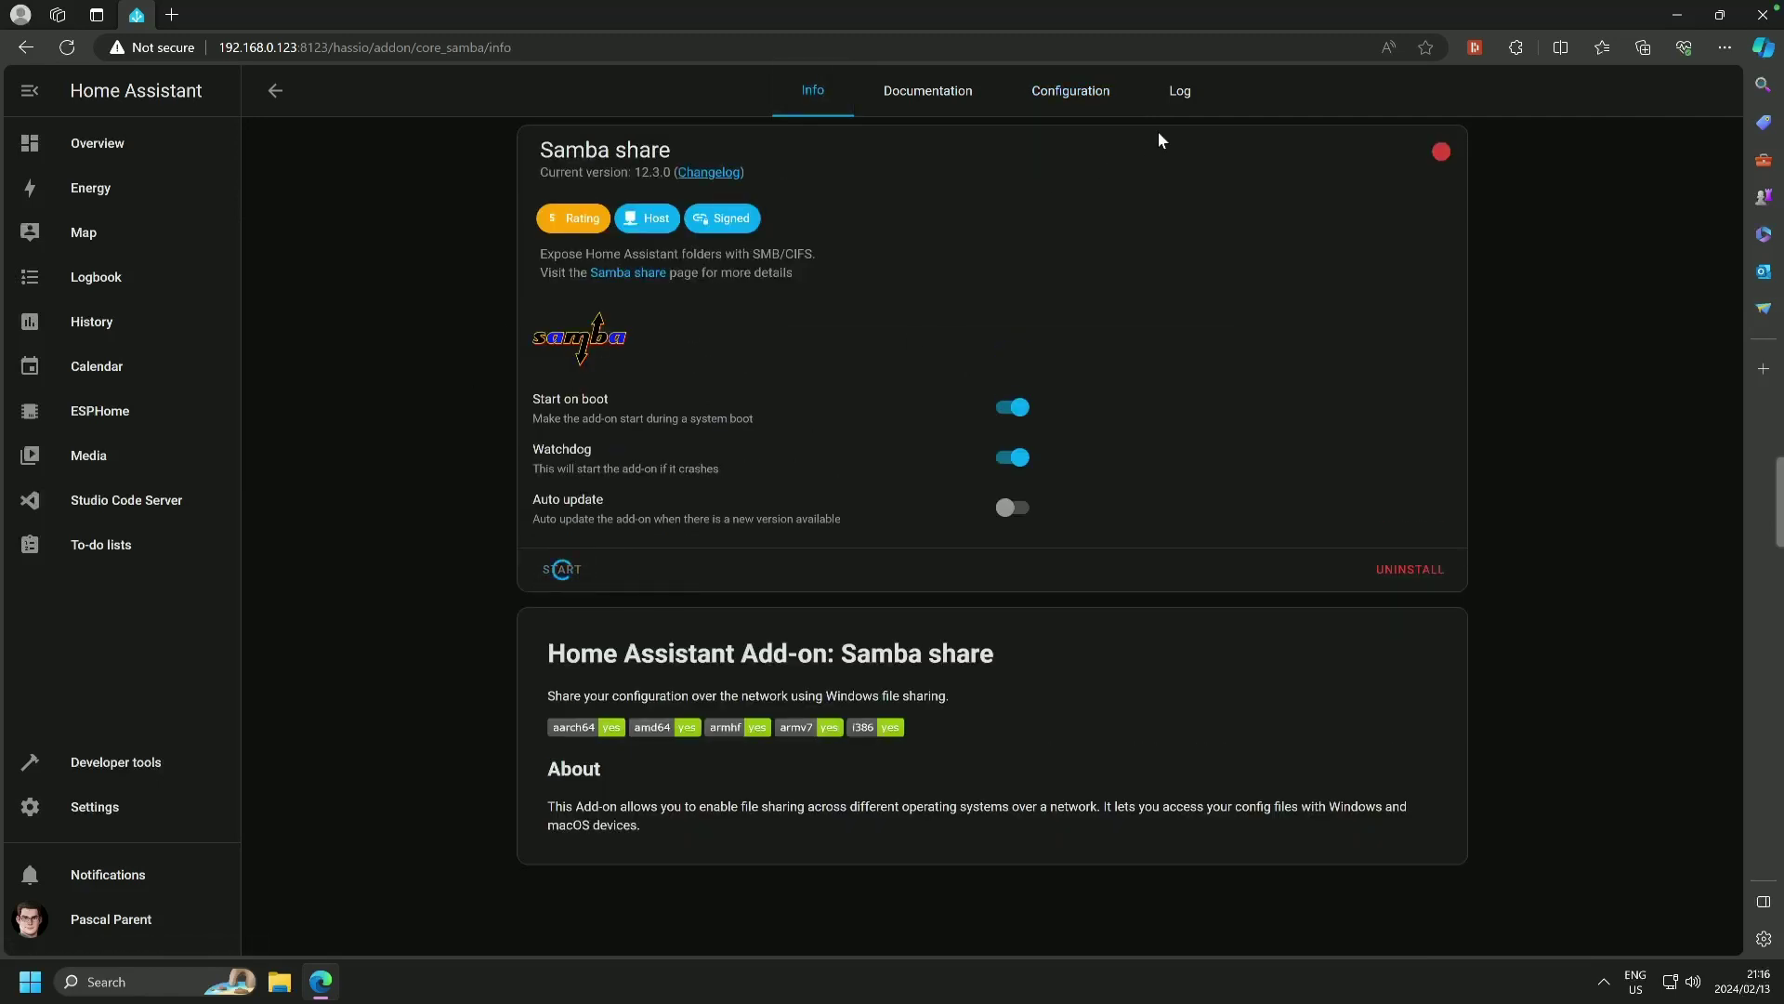
left_click(1180, 93)
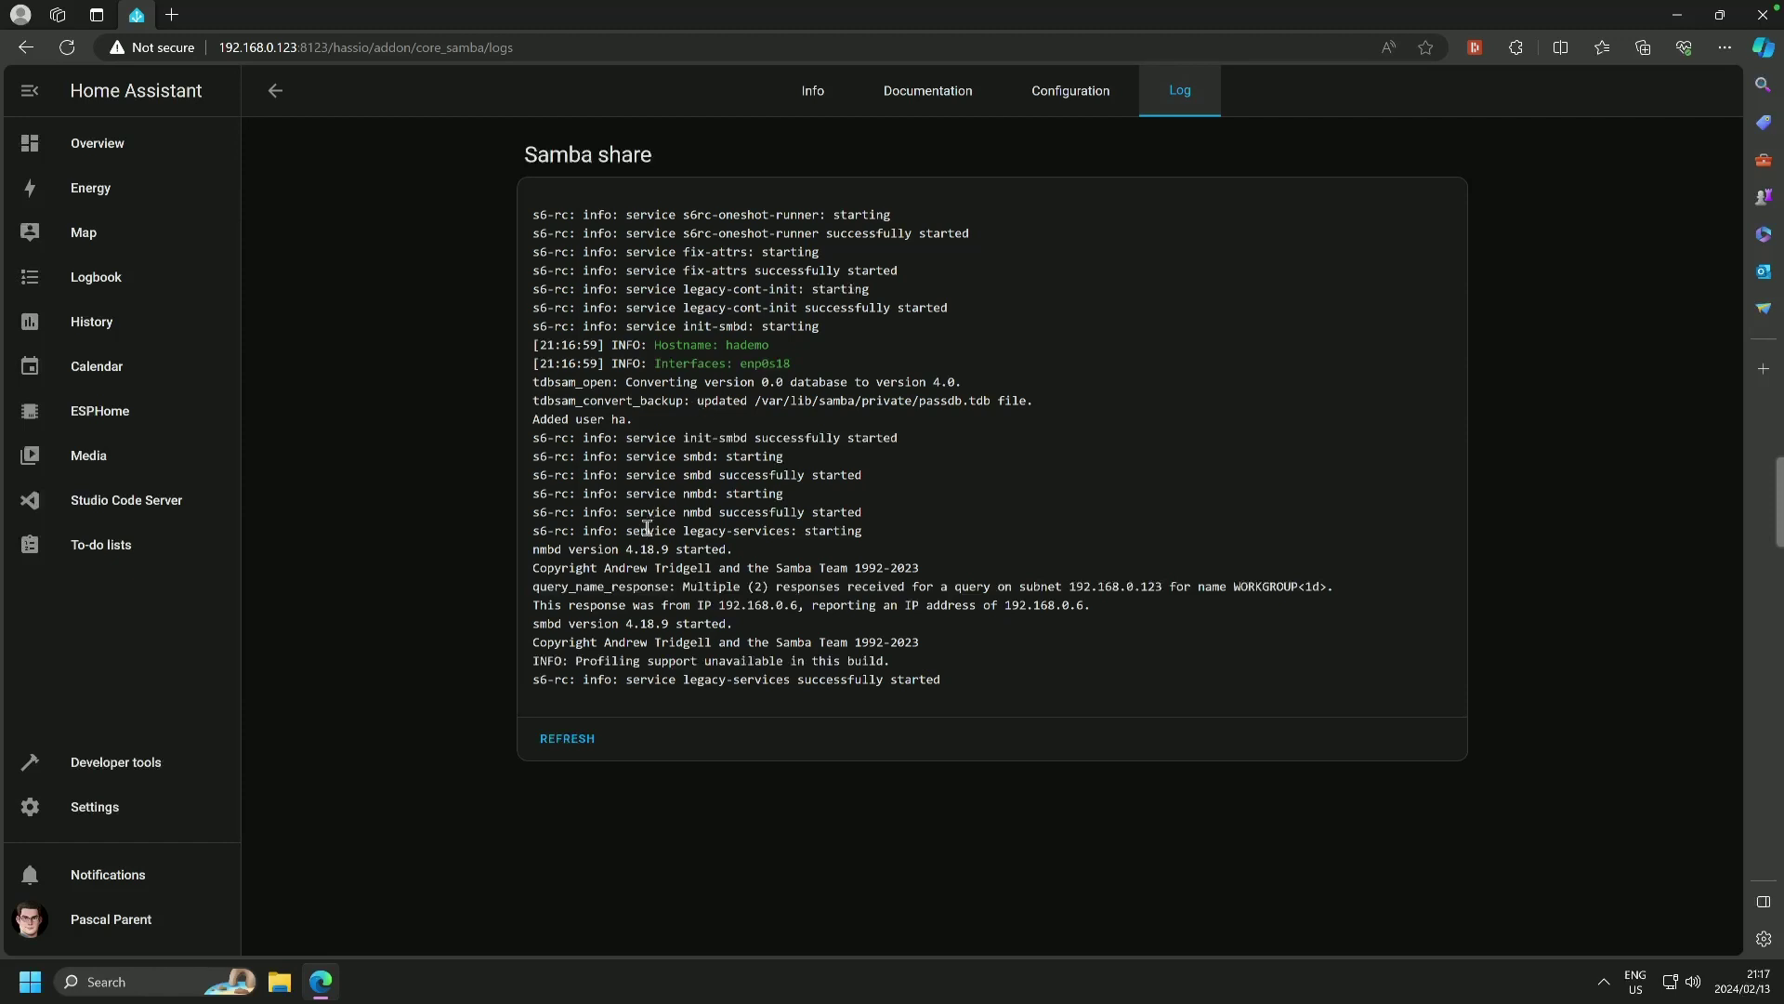
left_click(1679, 16)
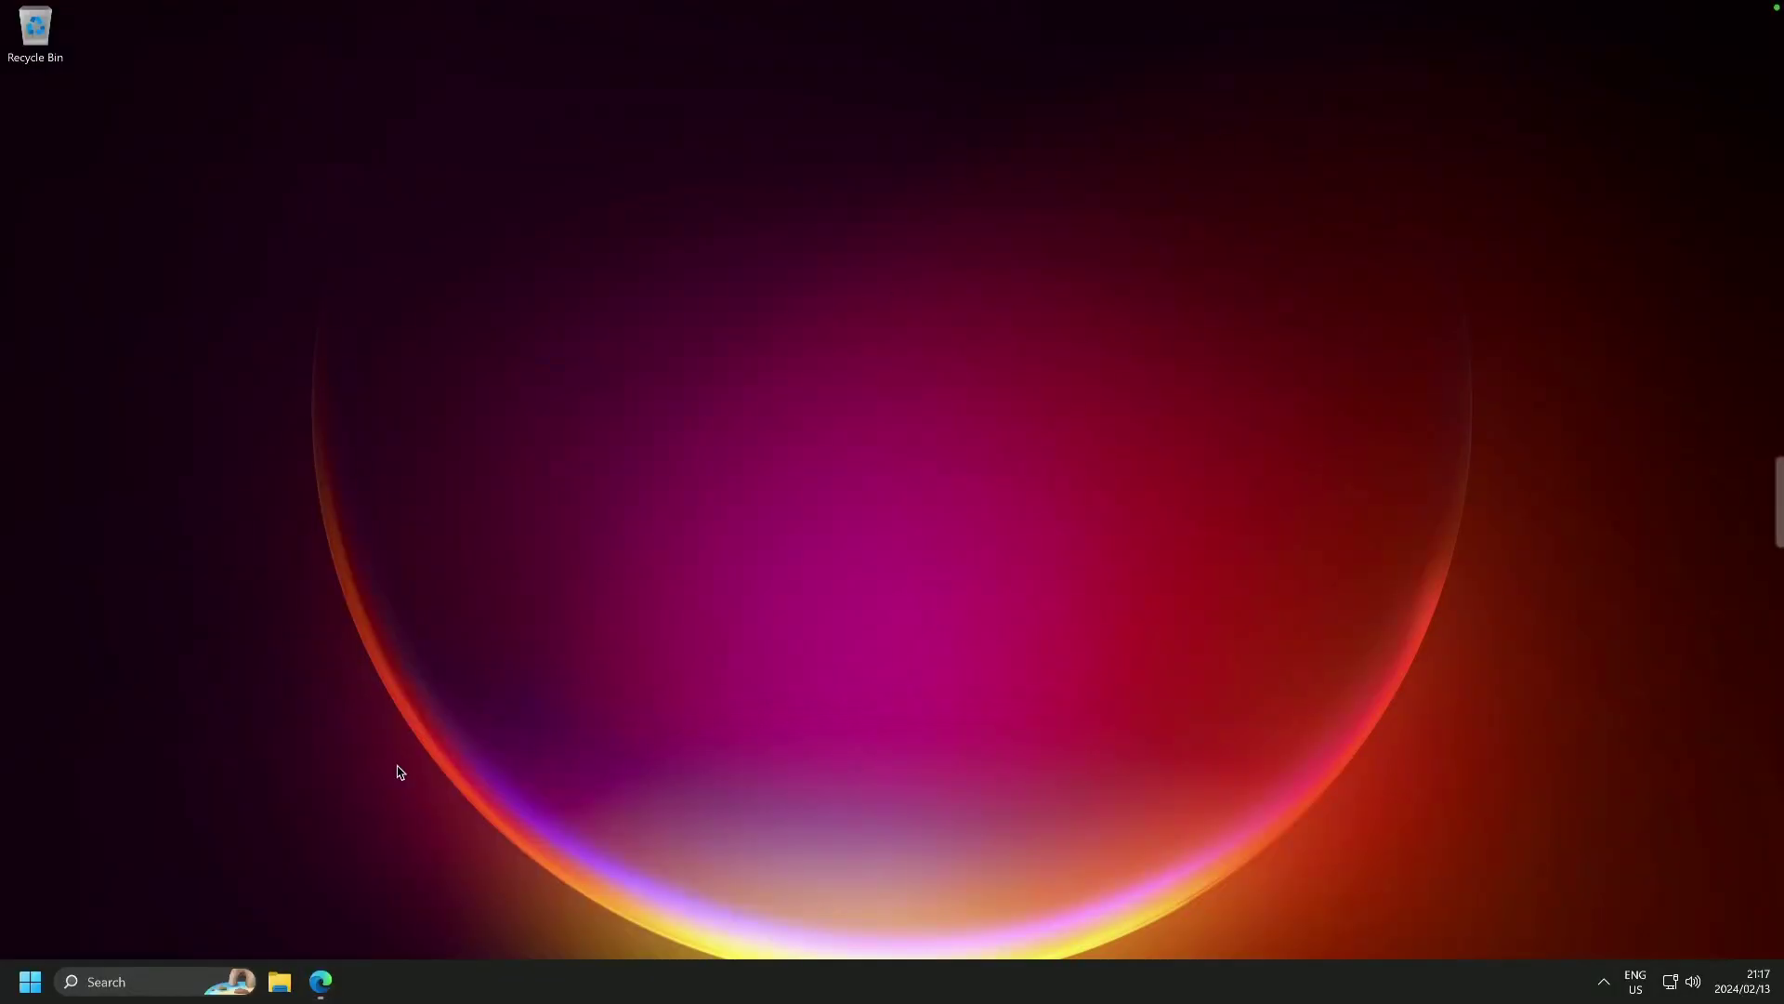
Step: Open File Explorer and go to the network address \\192.168.0.123
left_click(280, 982)
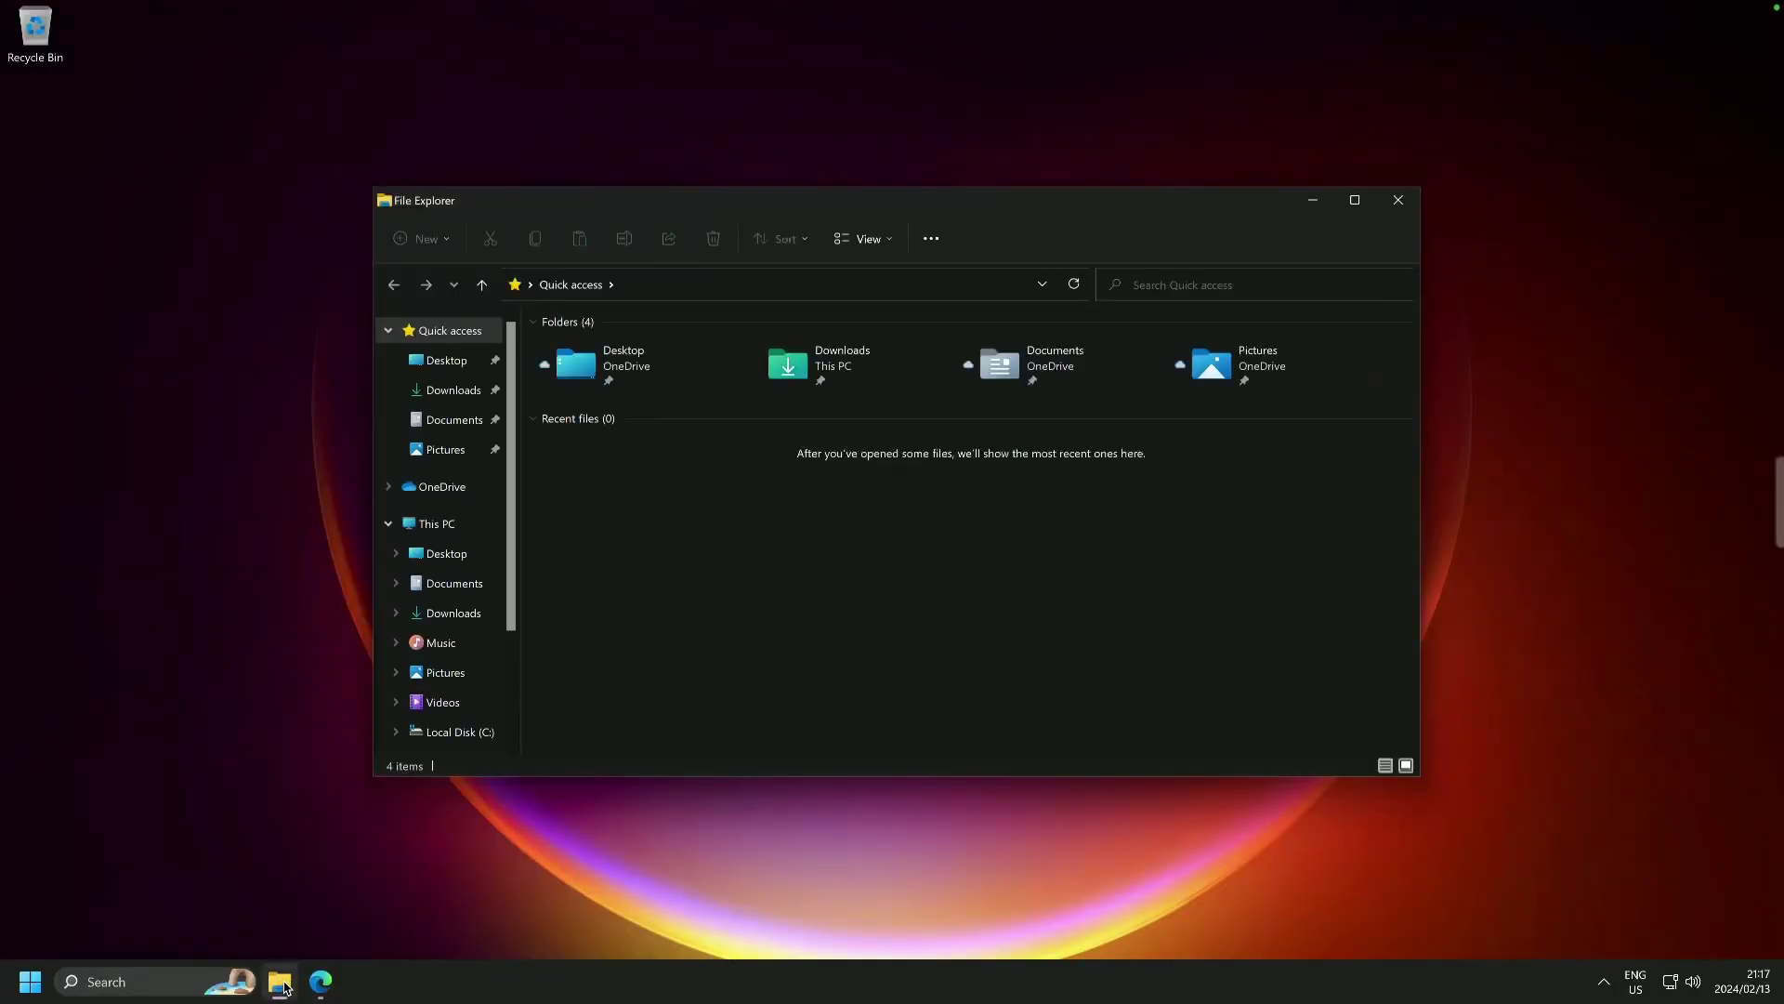
left_click(639, 281)
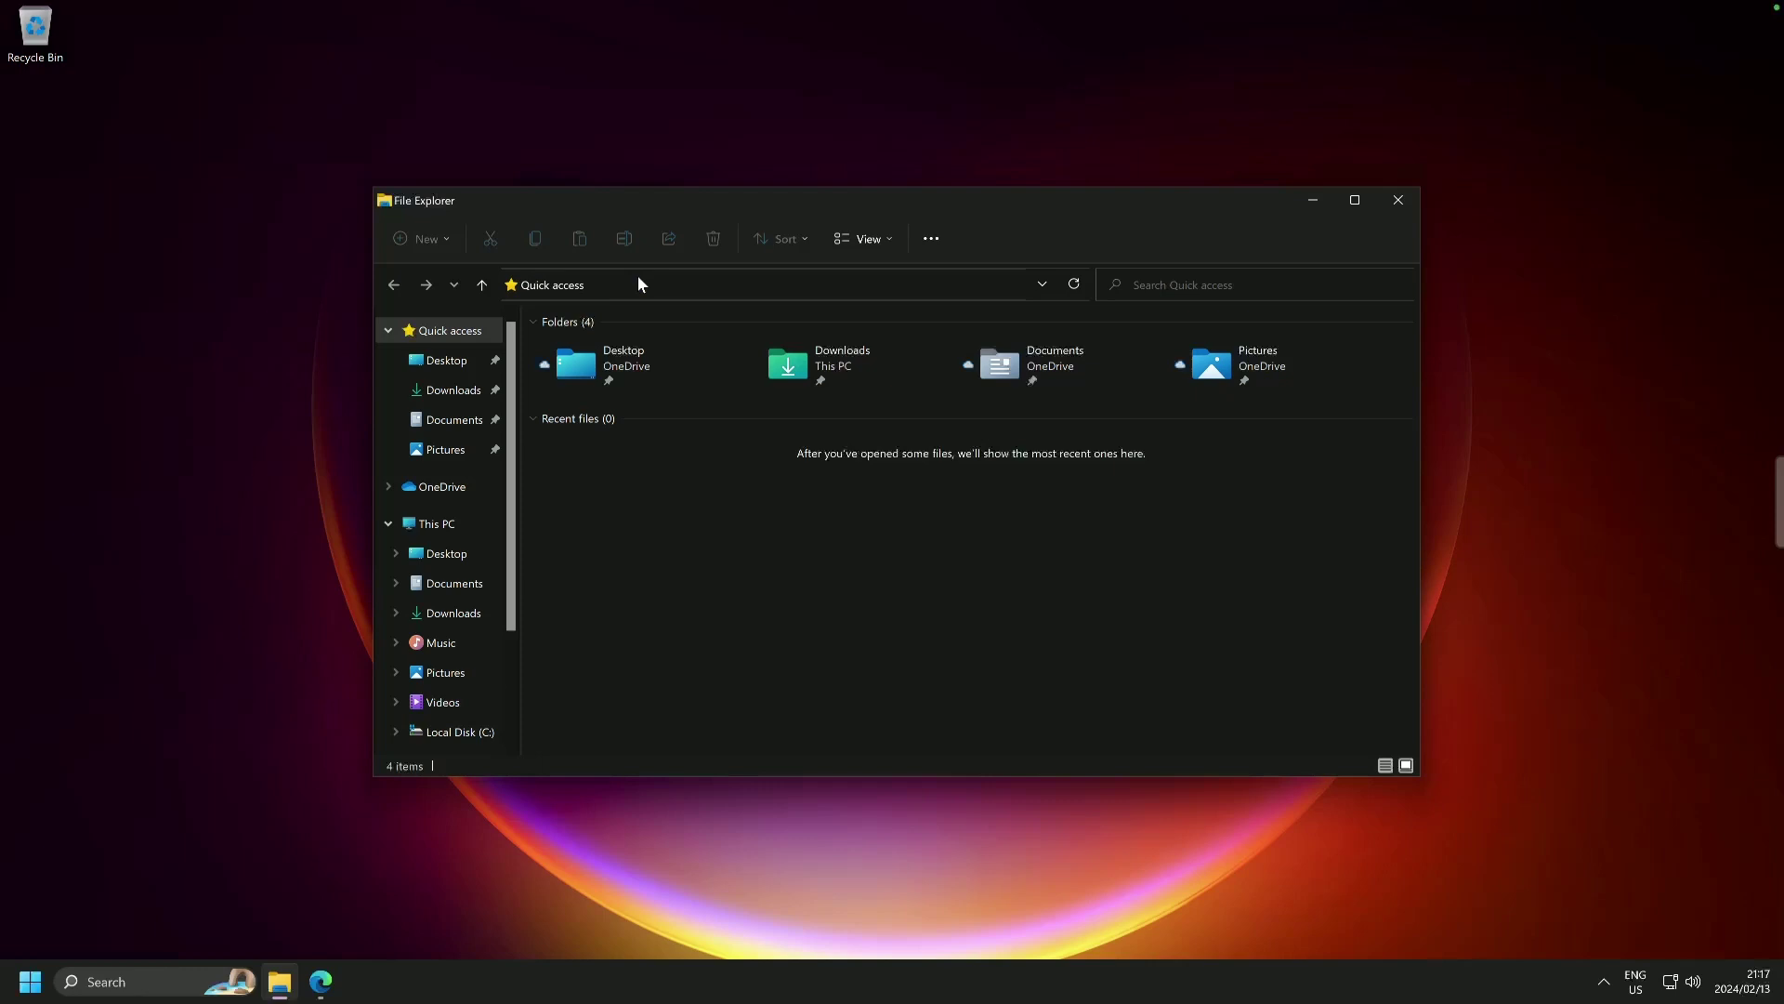
type("\\192.168.")
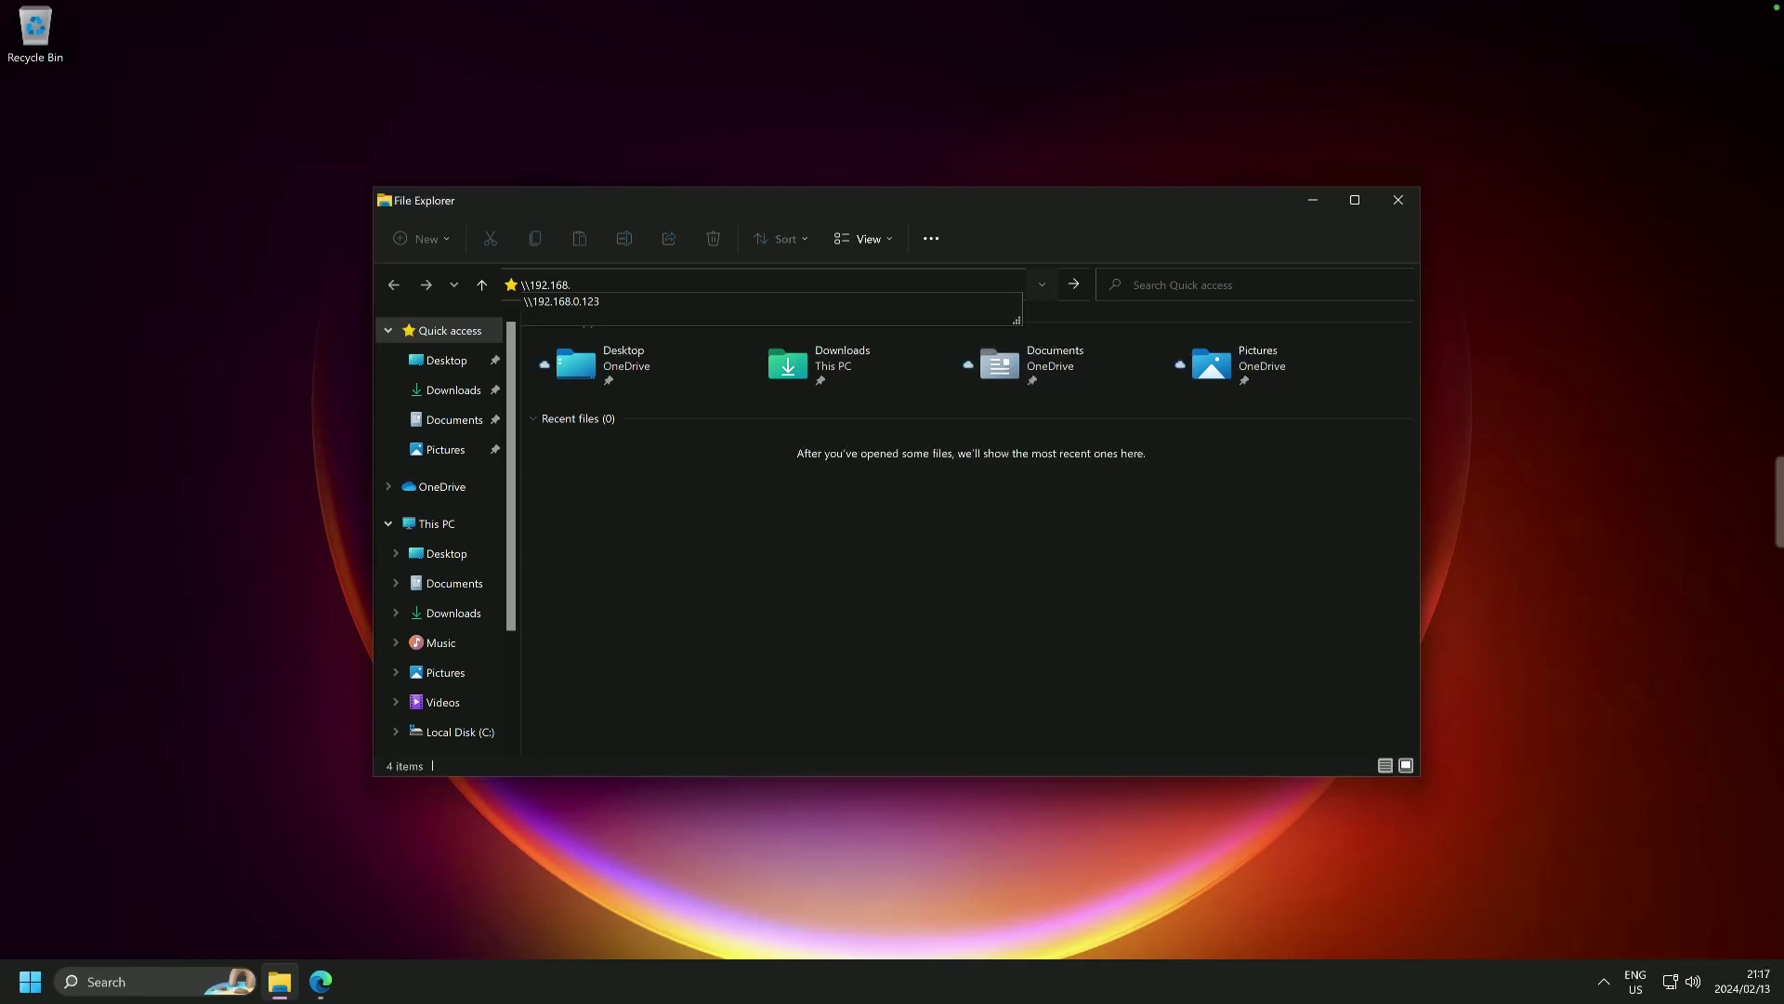
type("0.123")
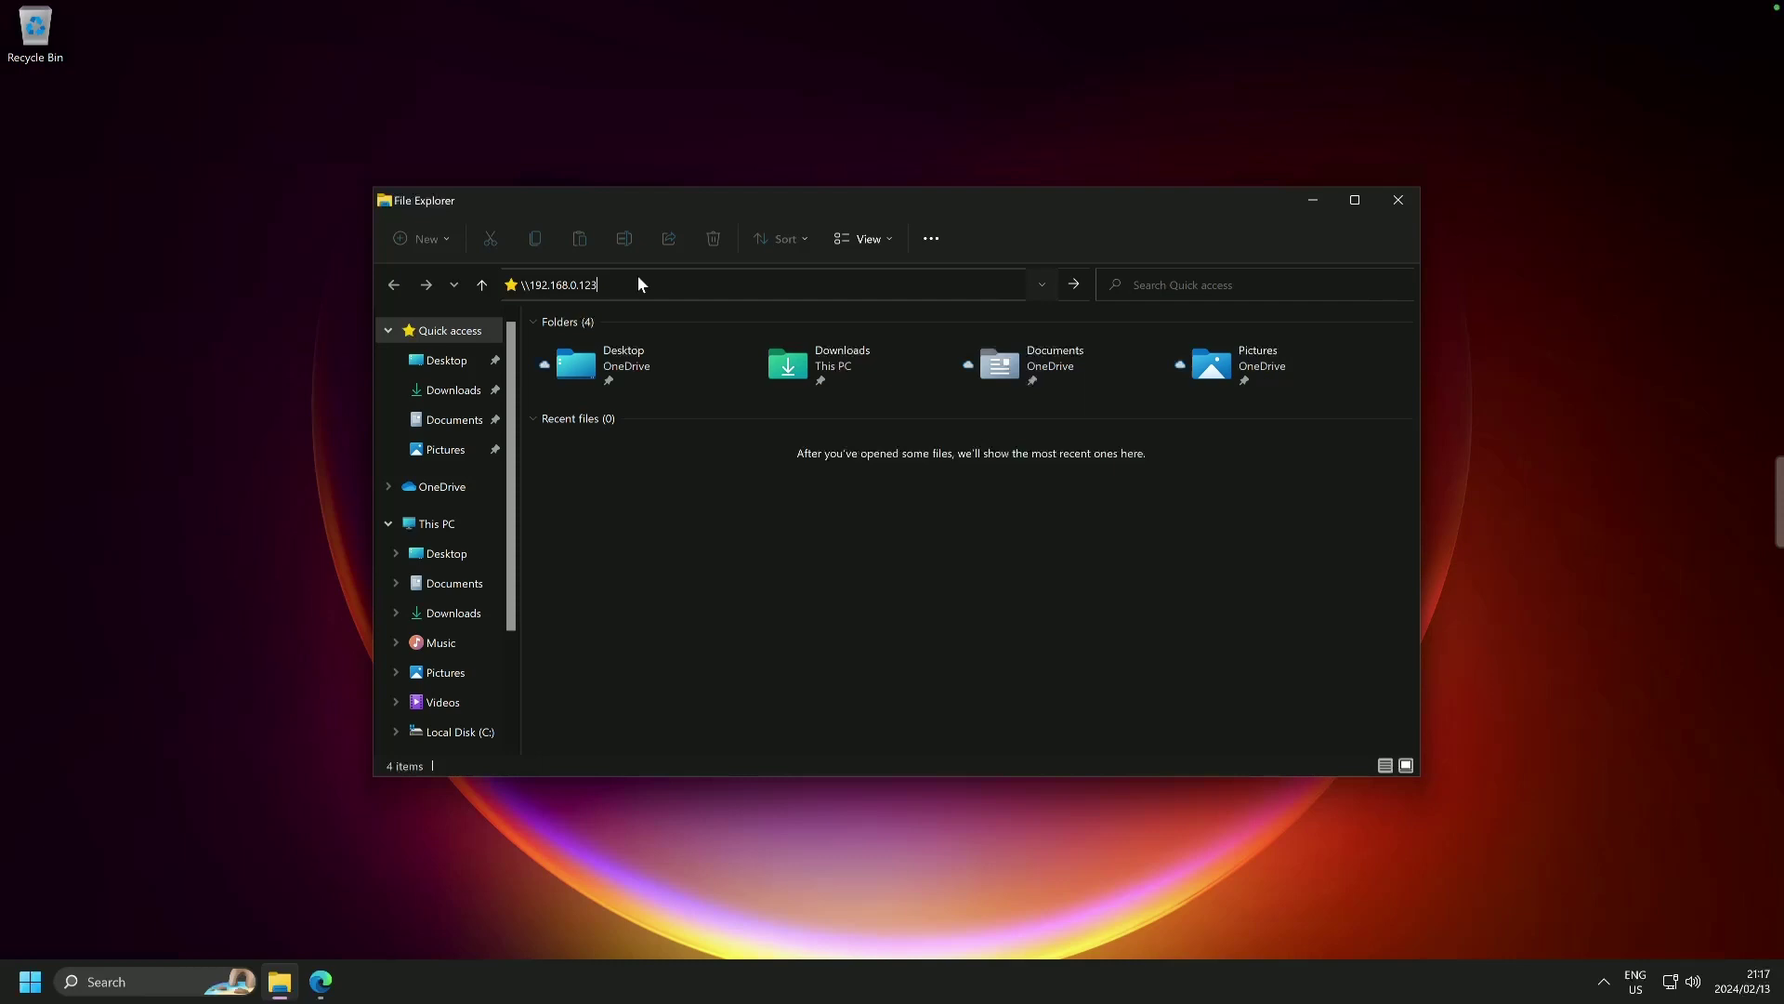
key("Return")
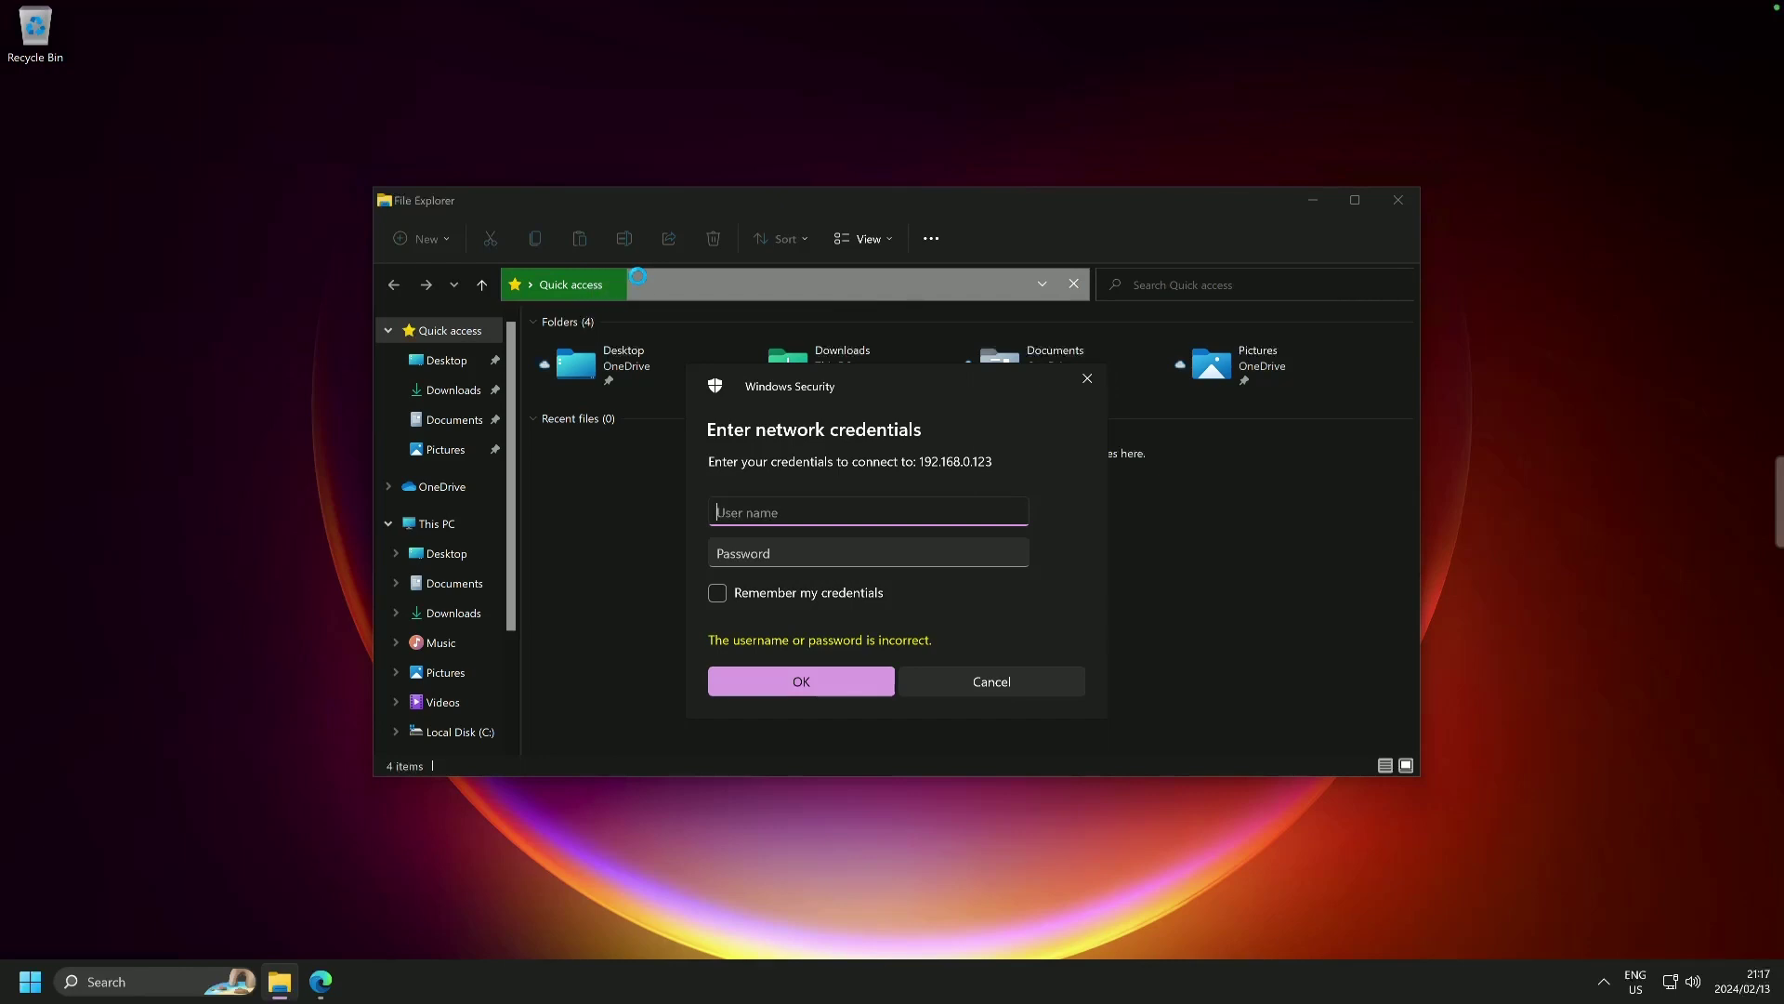
Step: Enter the Samba username and password for 192.168.0.123 and tick 'Remember my credentials'
type("ha")
key("Tab")
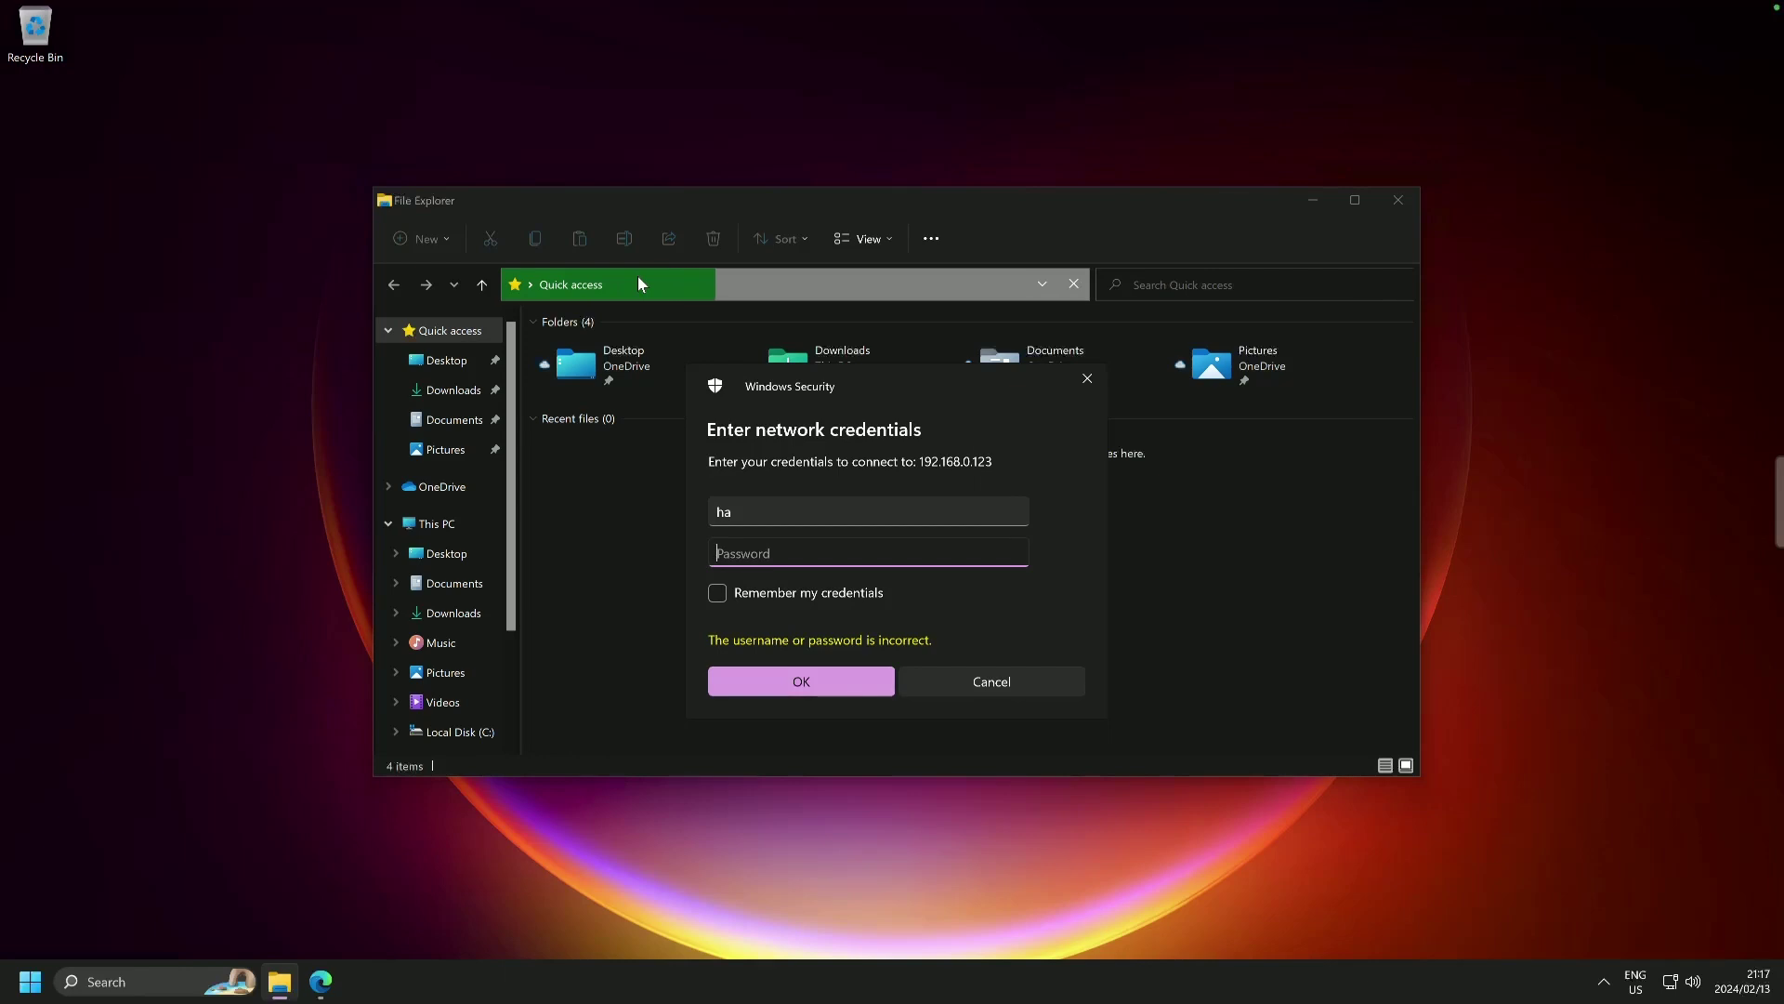
type("•••••••")
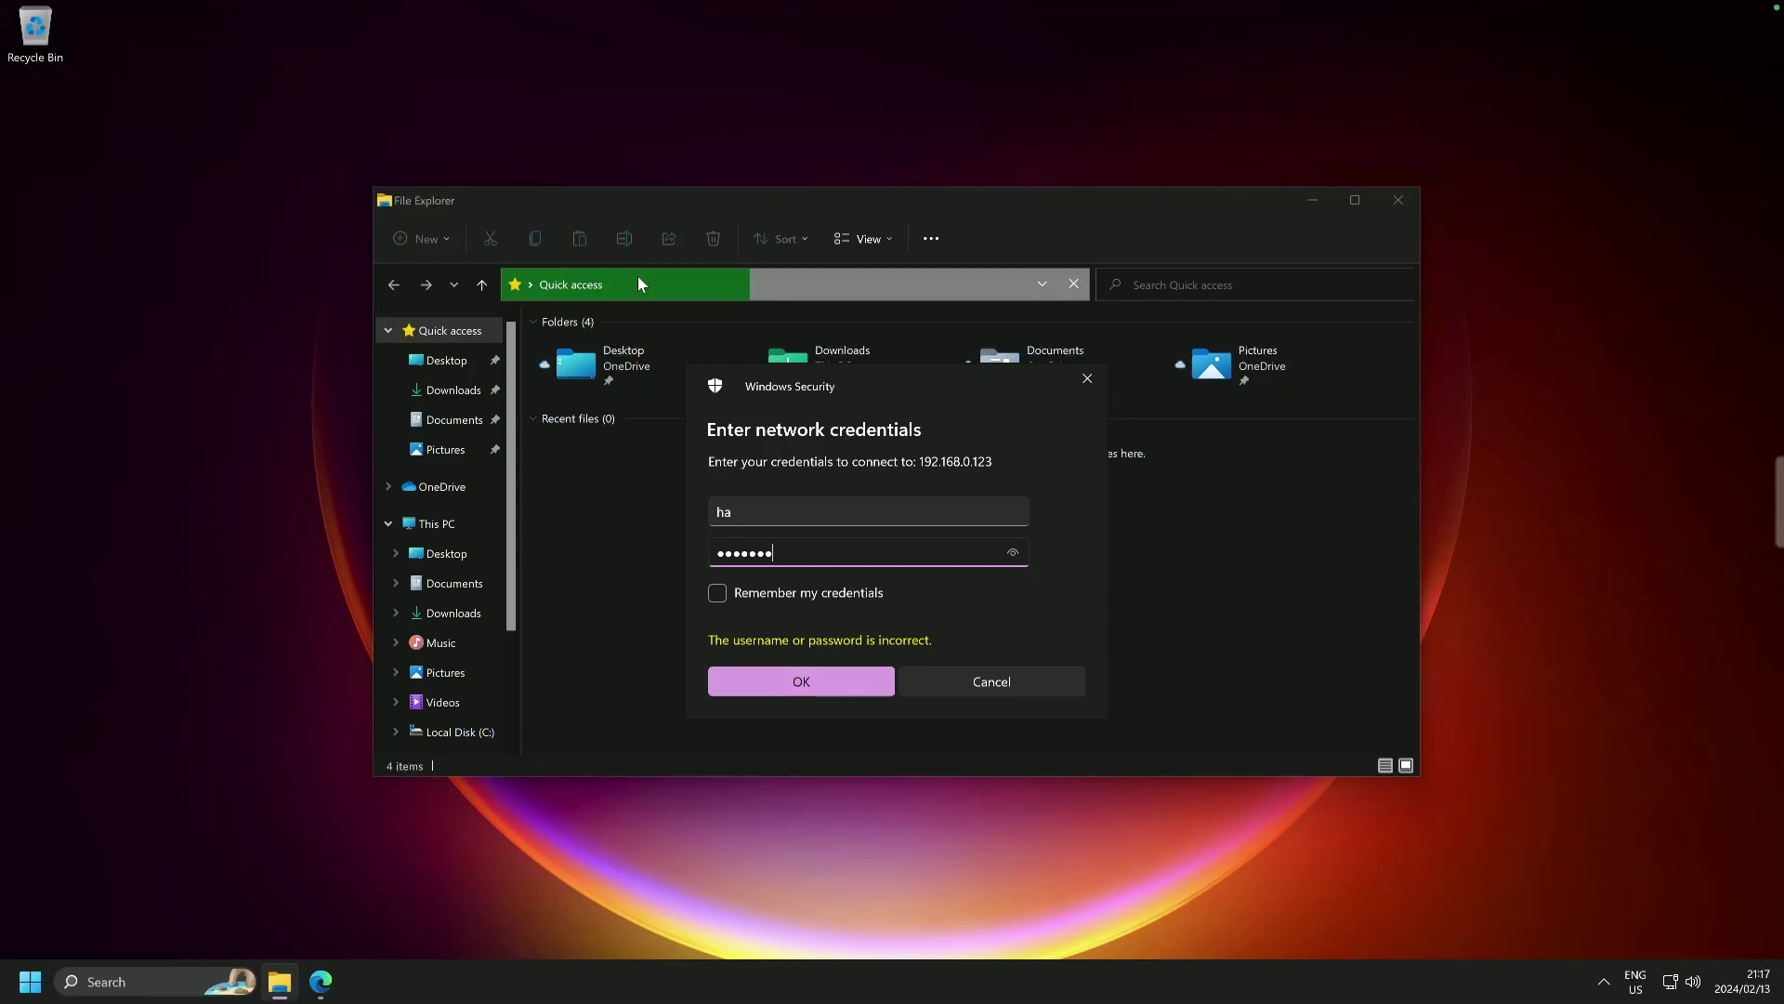
type("••••••")
left_click(717, 593)
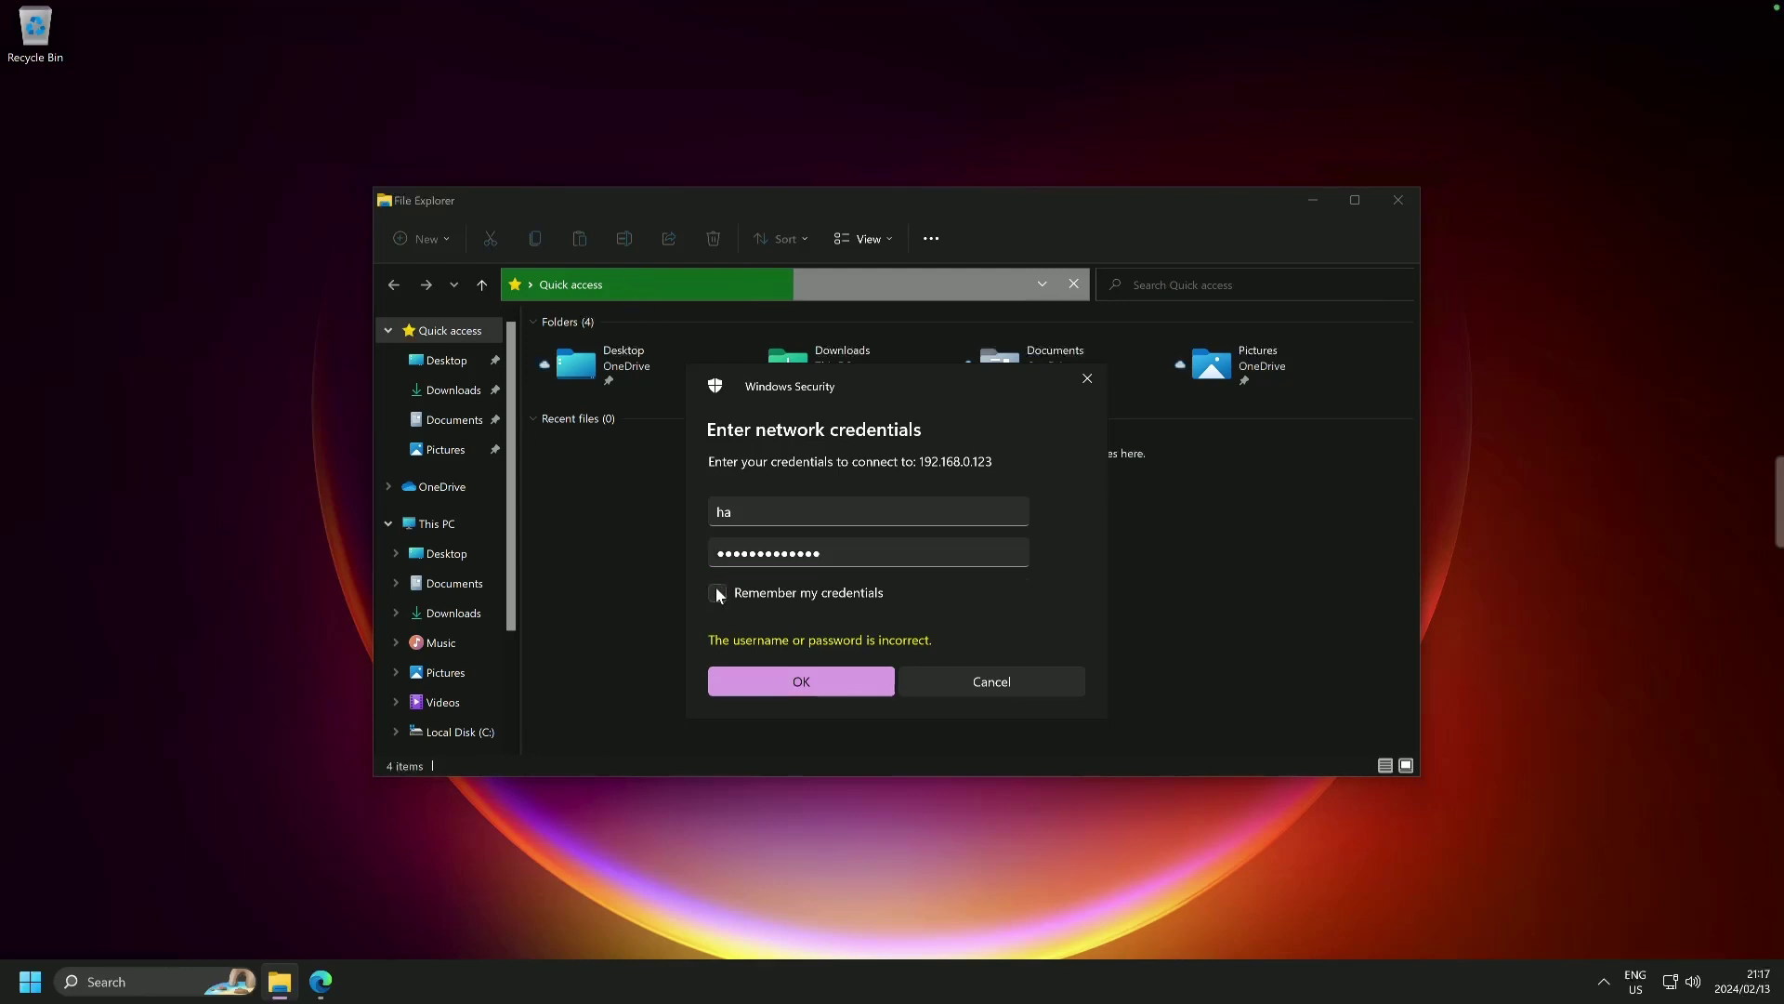
left_click(717, 593)
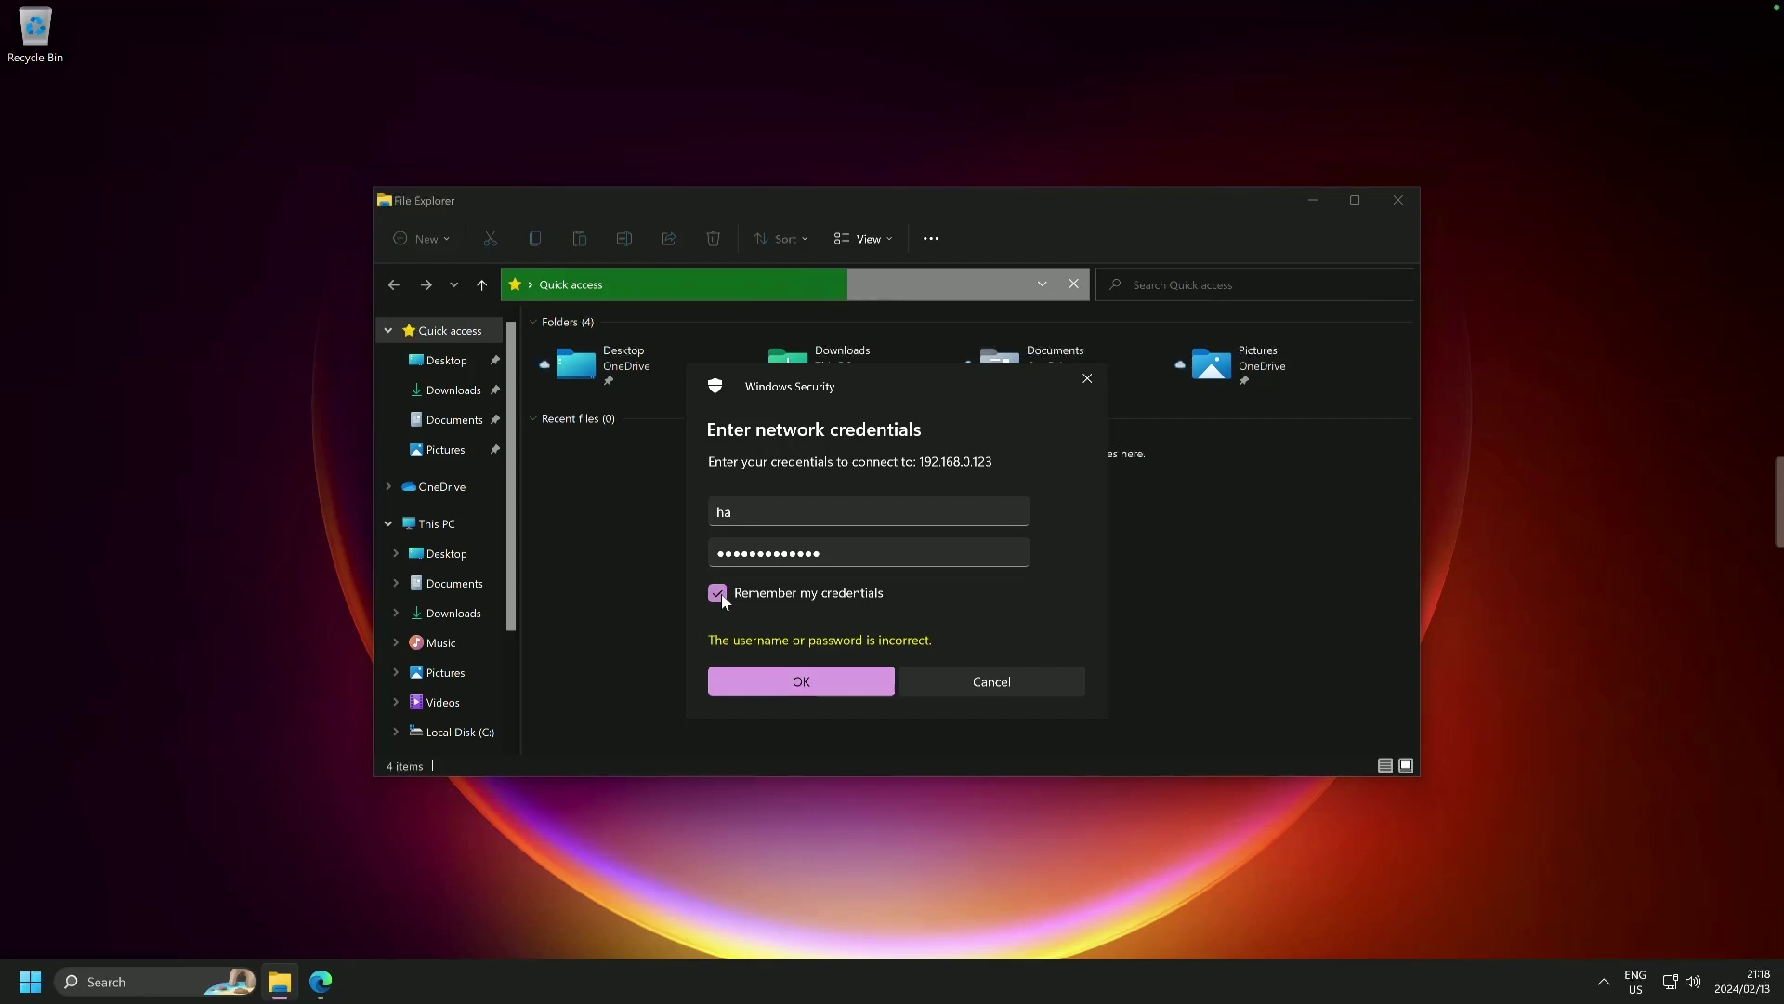
Step: Log in to the share, then right-click the config folder and choose 'Show more options'
left_click(771, 684)
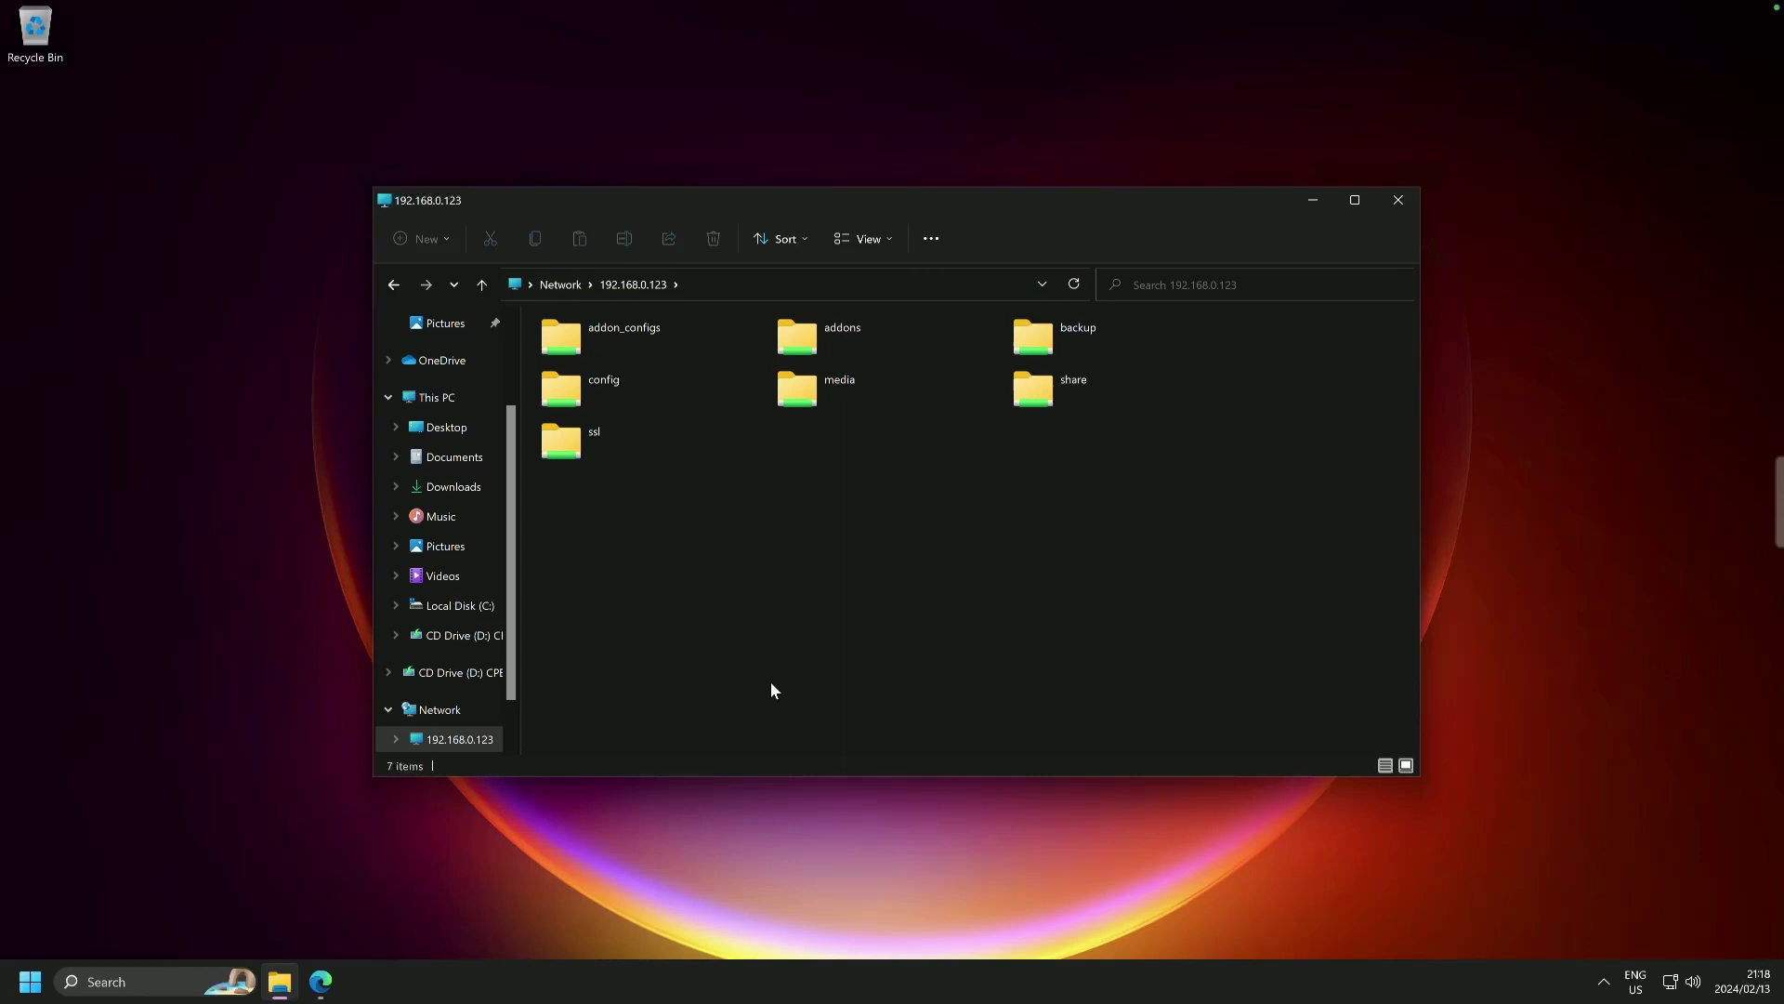
left_click(604, 385)
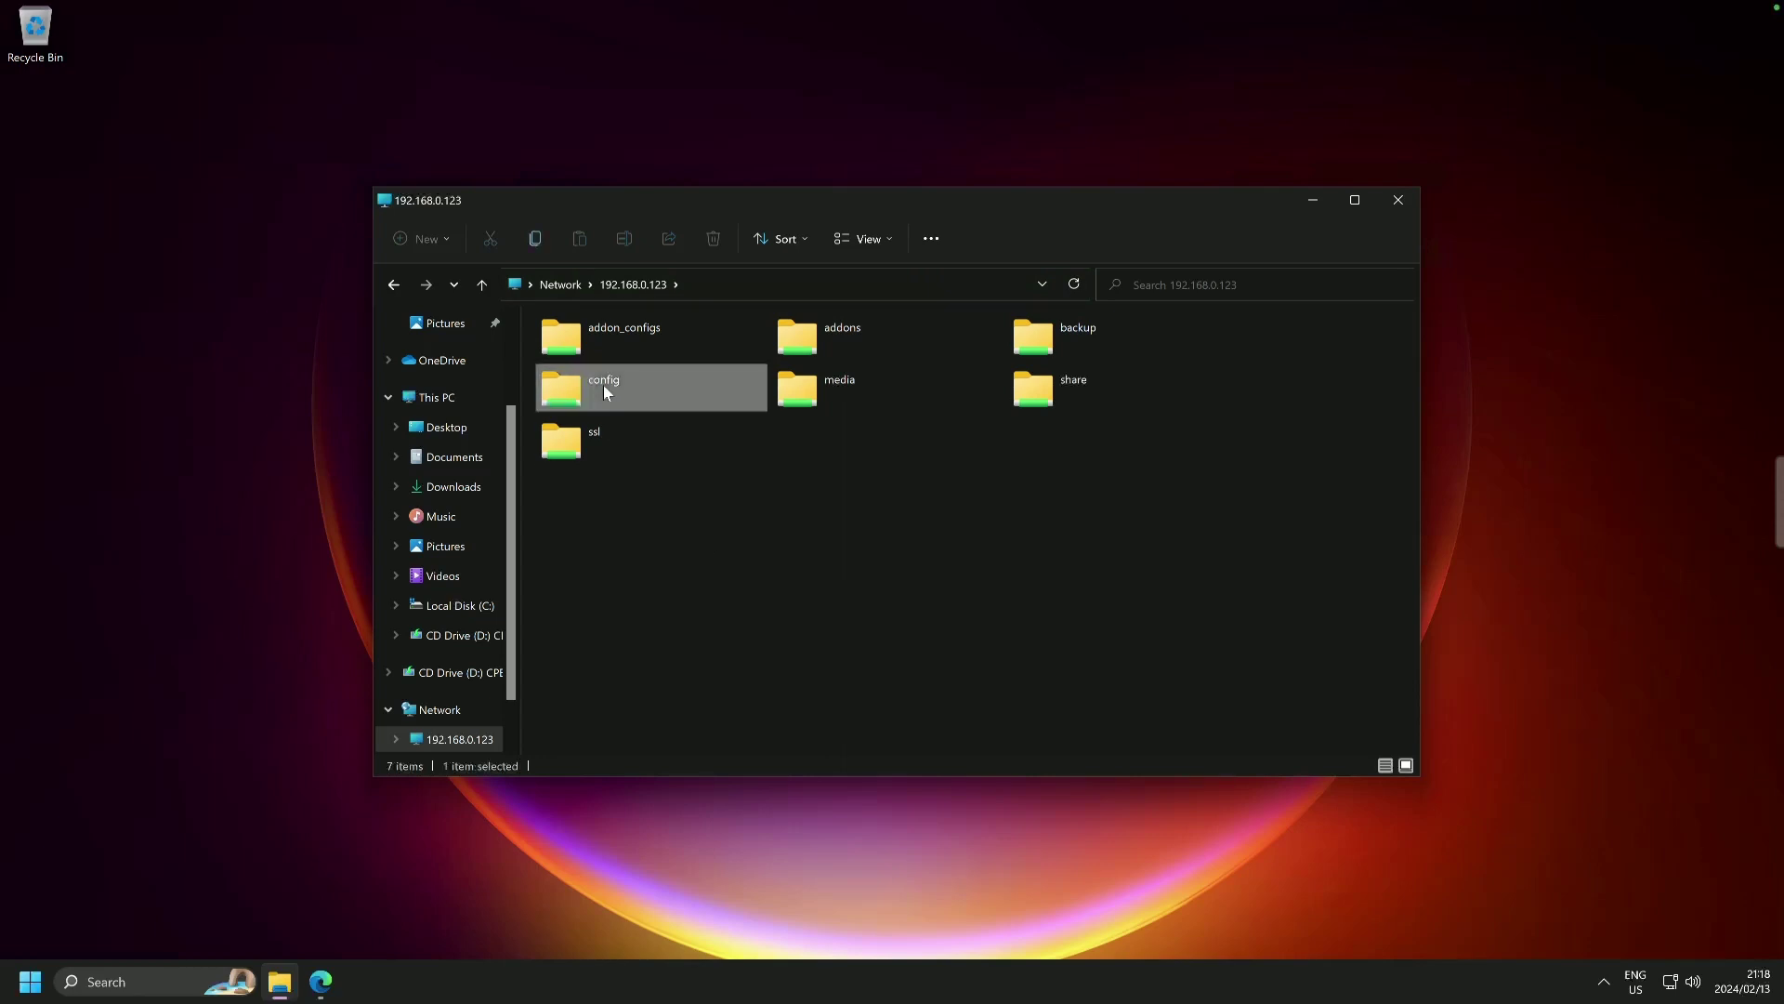
right_click(604, 385)
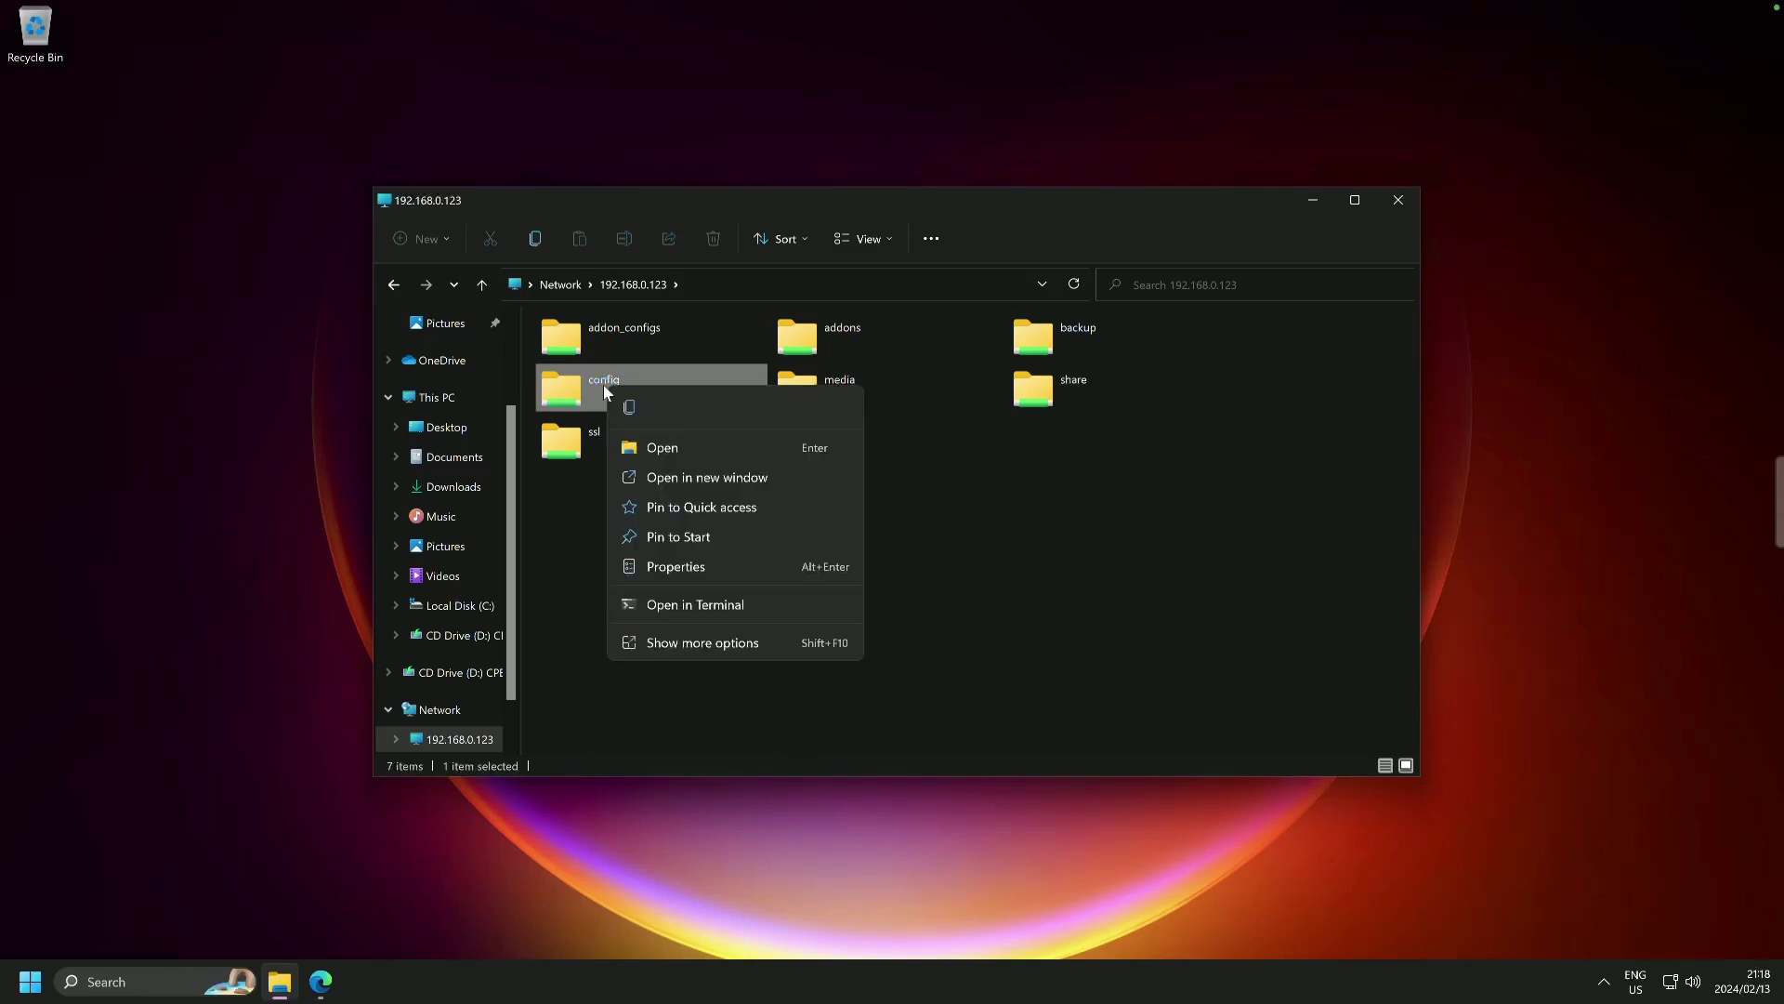
left_click(728, 639)
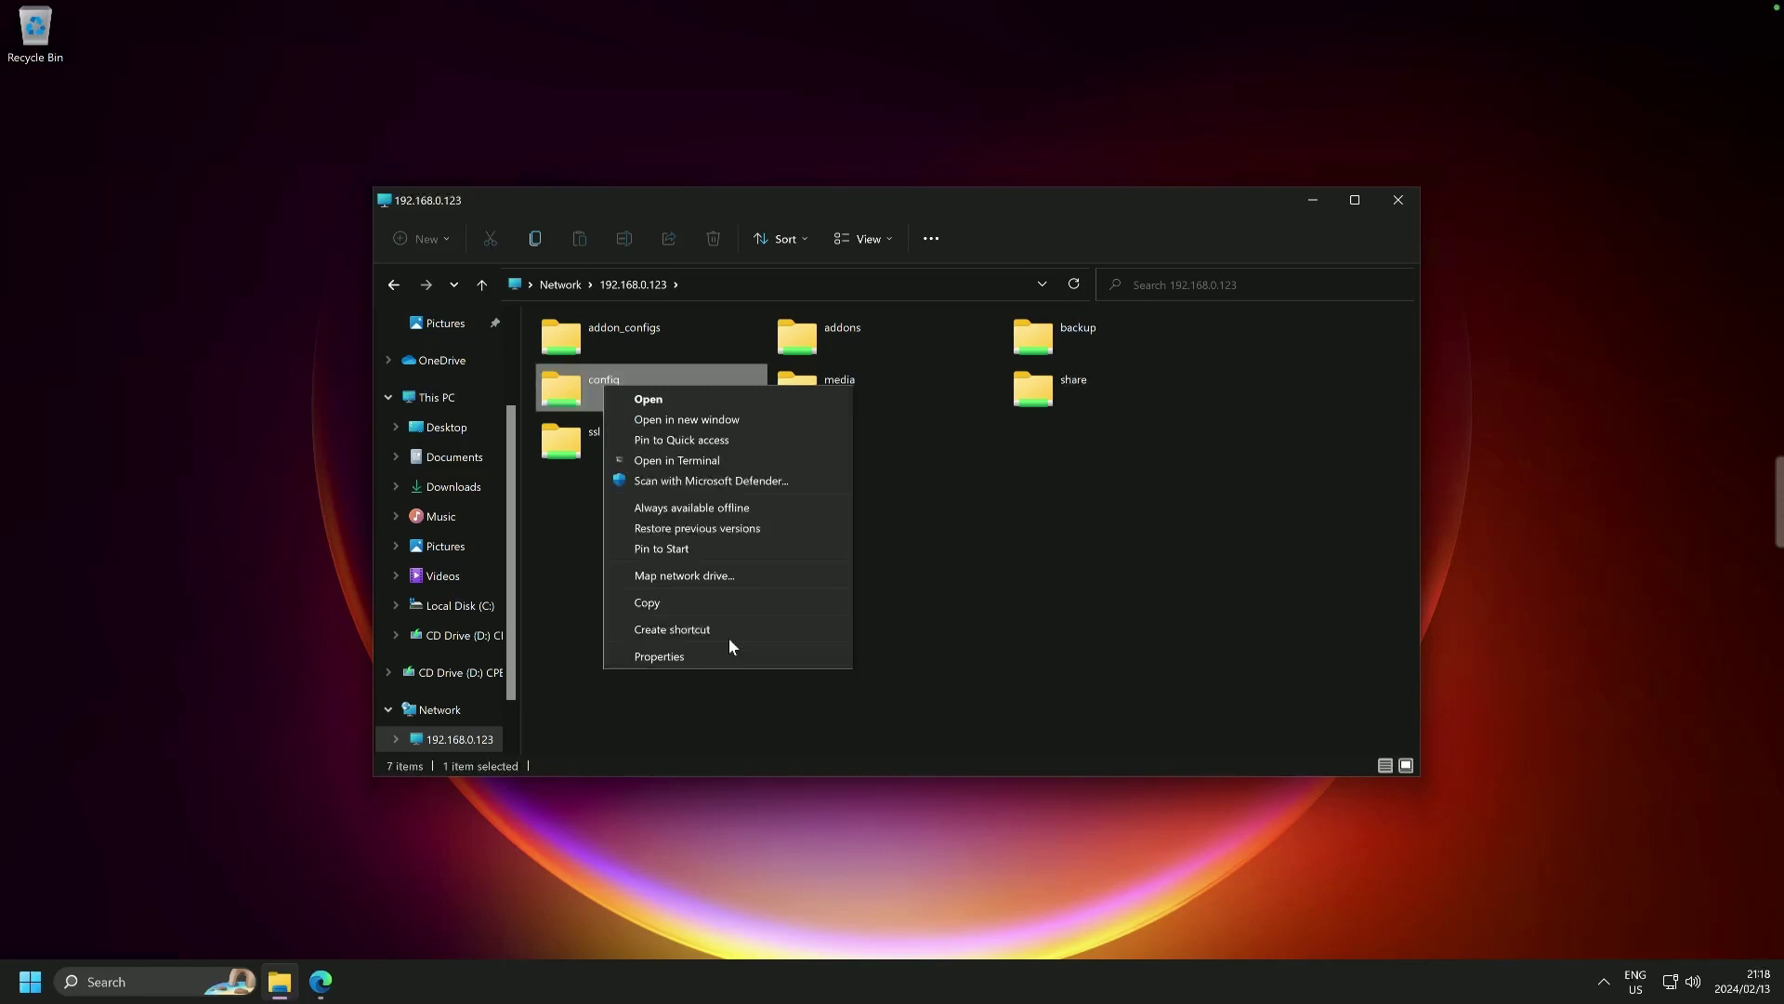
Step: Map the config folder to drive letter H: and close the 192.168.0.123 window
left_click(679, 574)
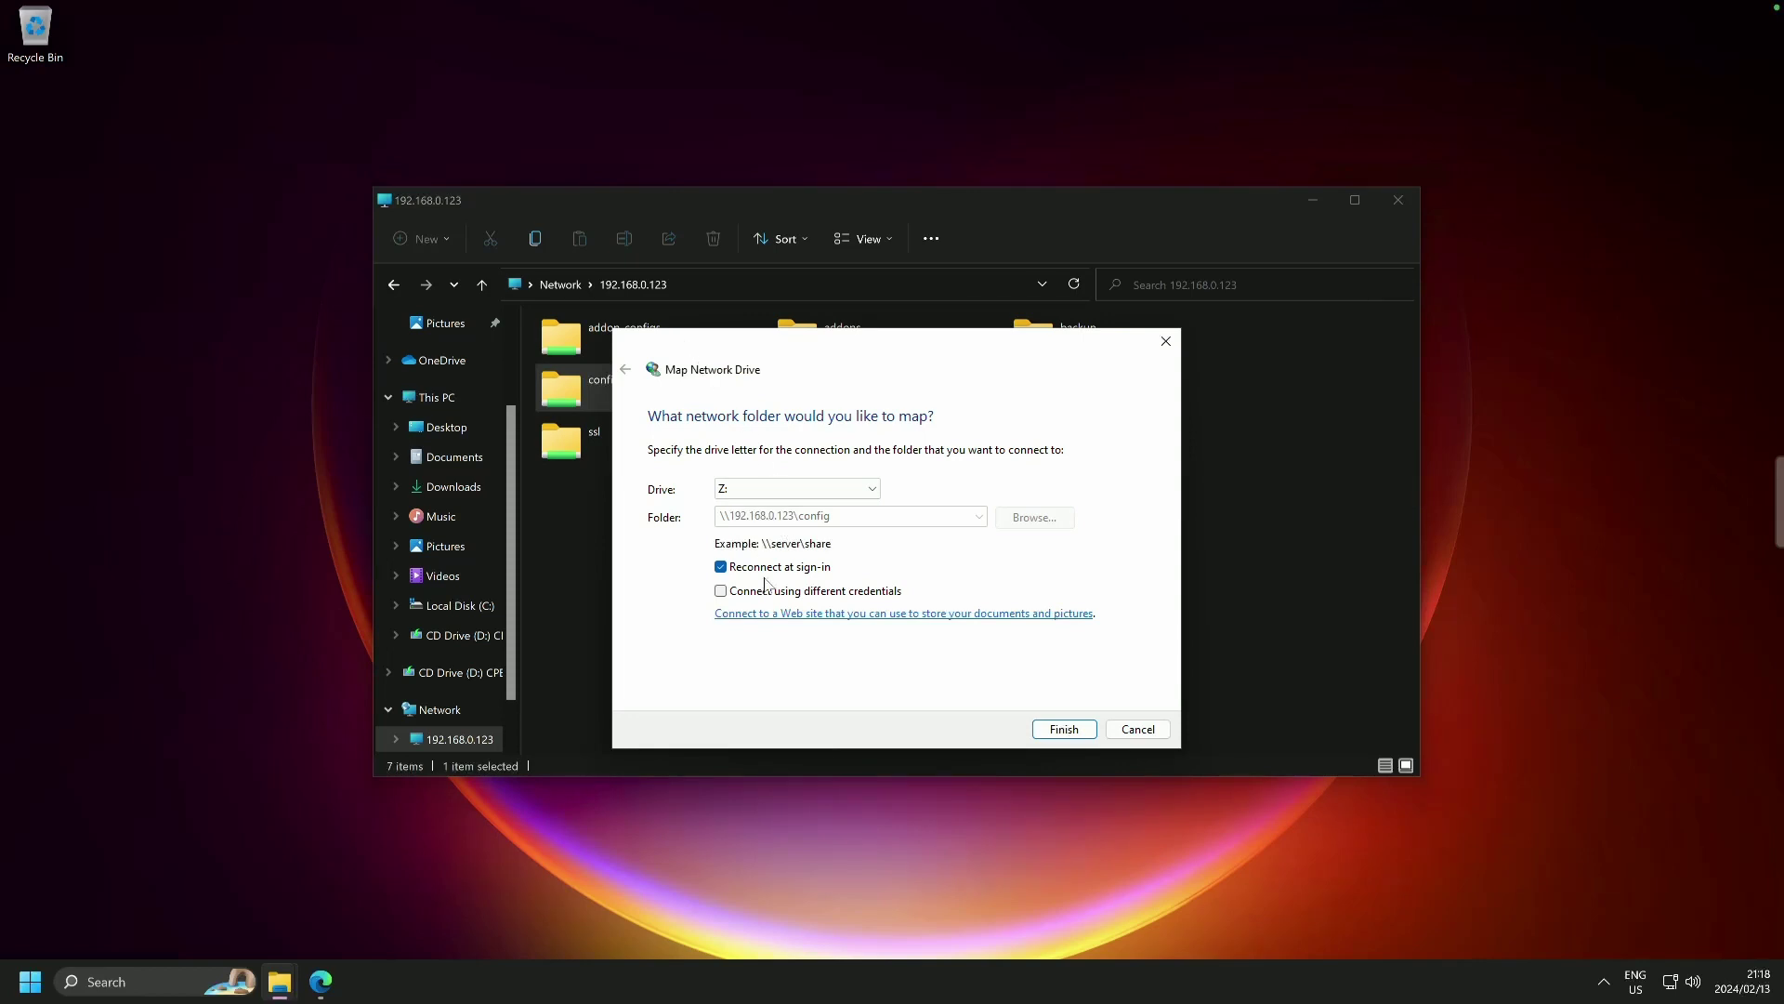
left_click(755, 490)
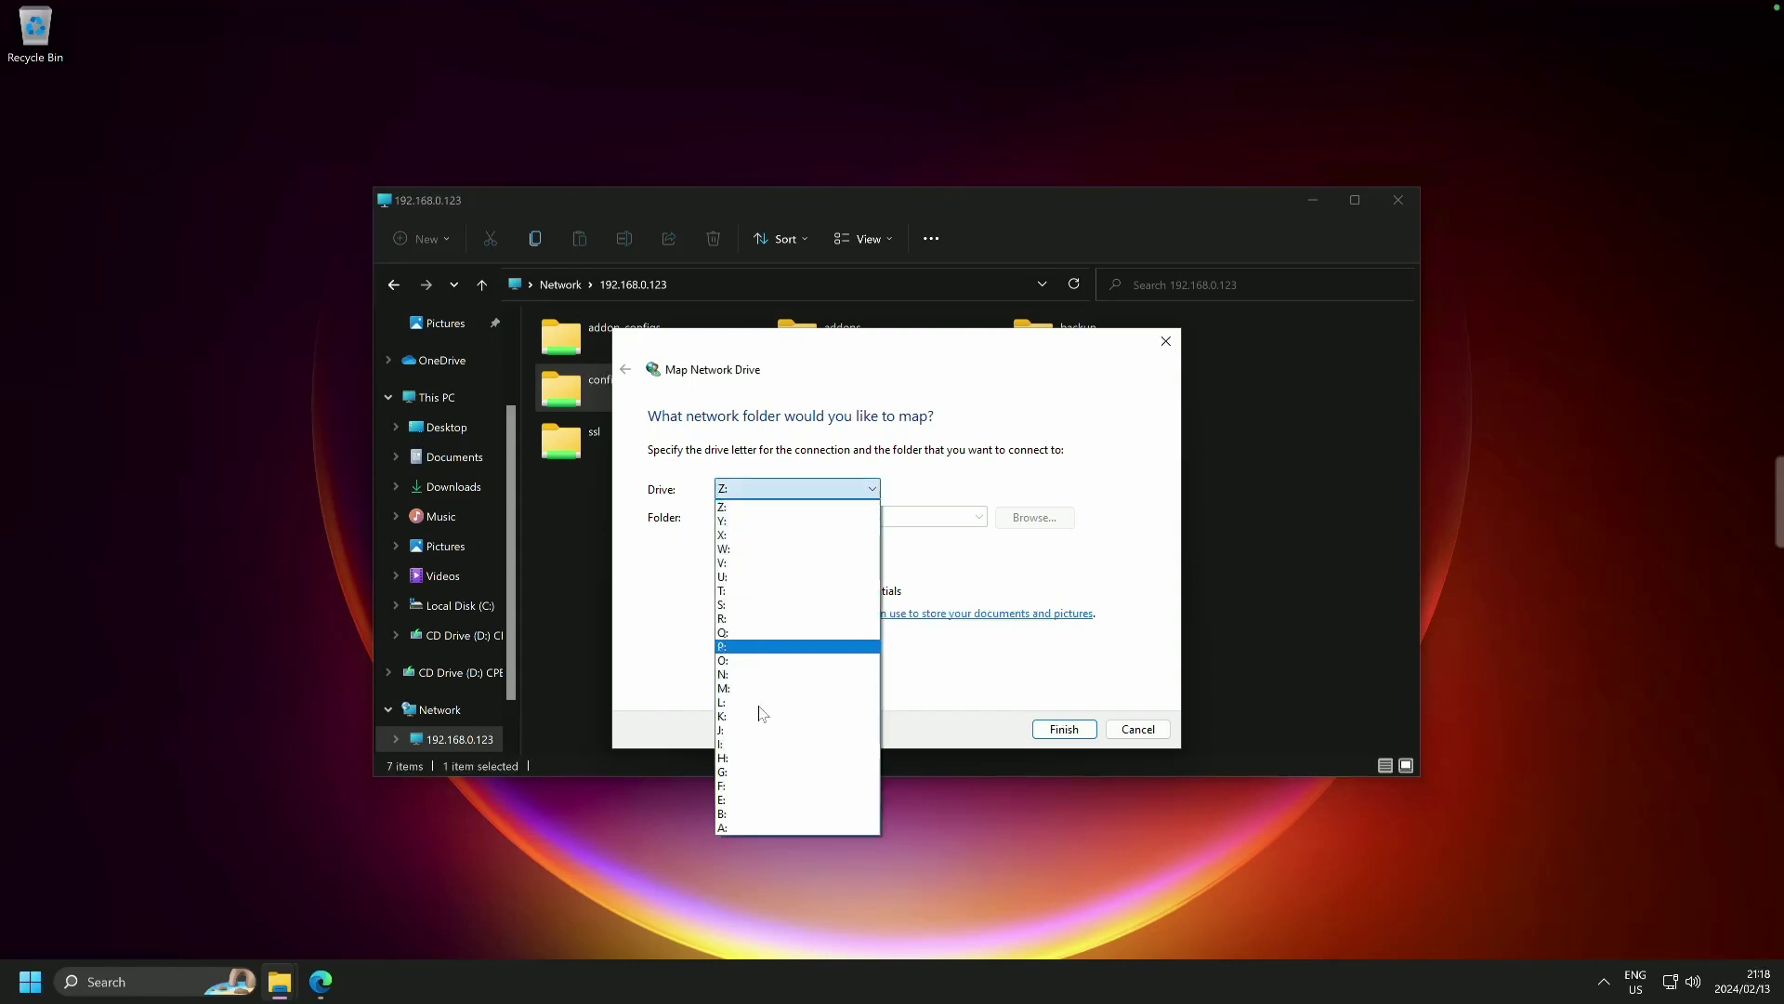
left_click(770, 758)
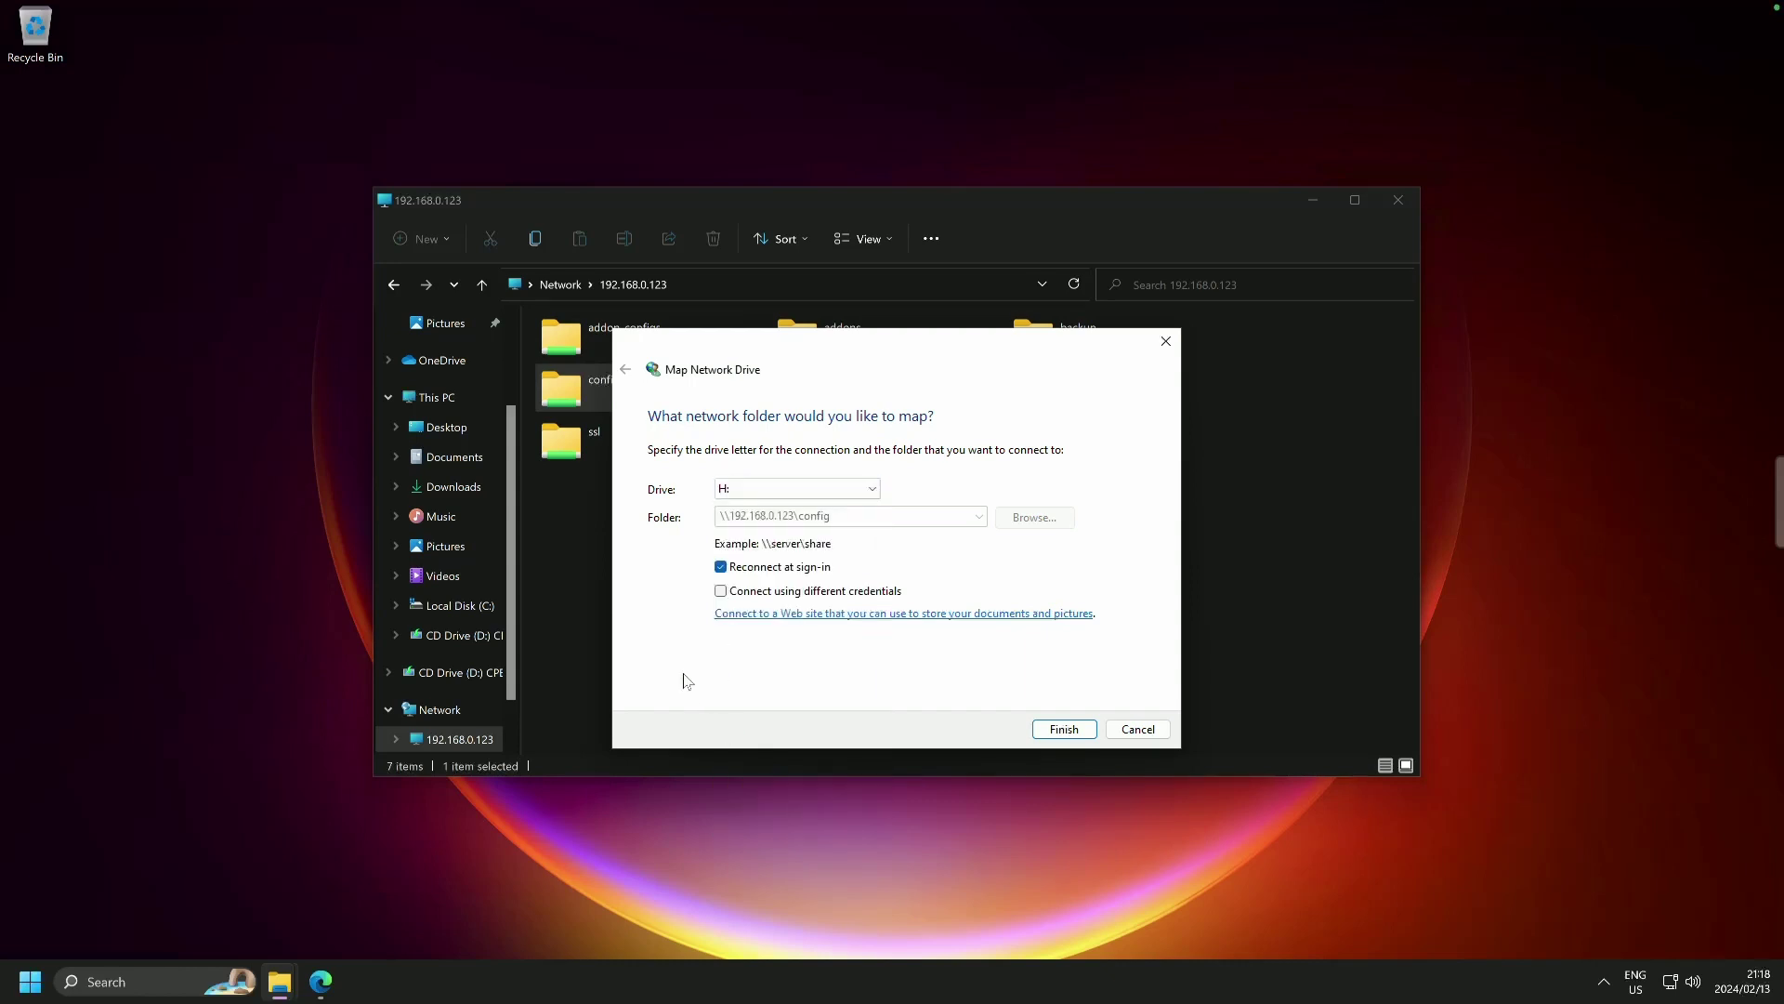
left_click(1066, 730)
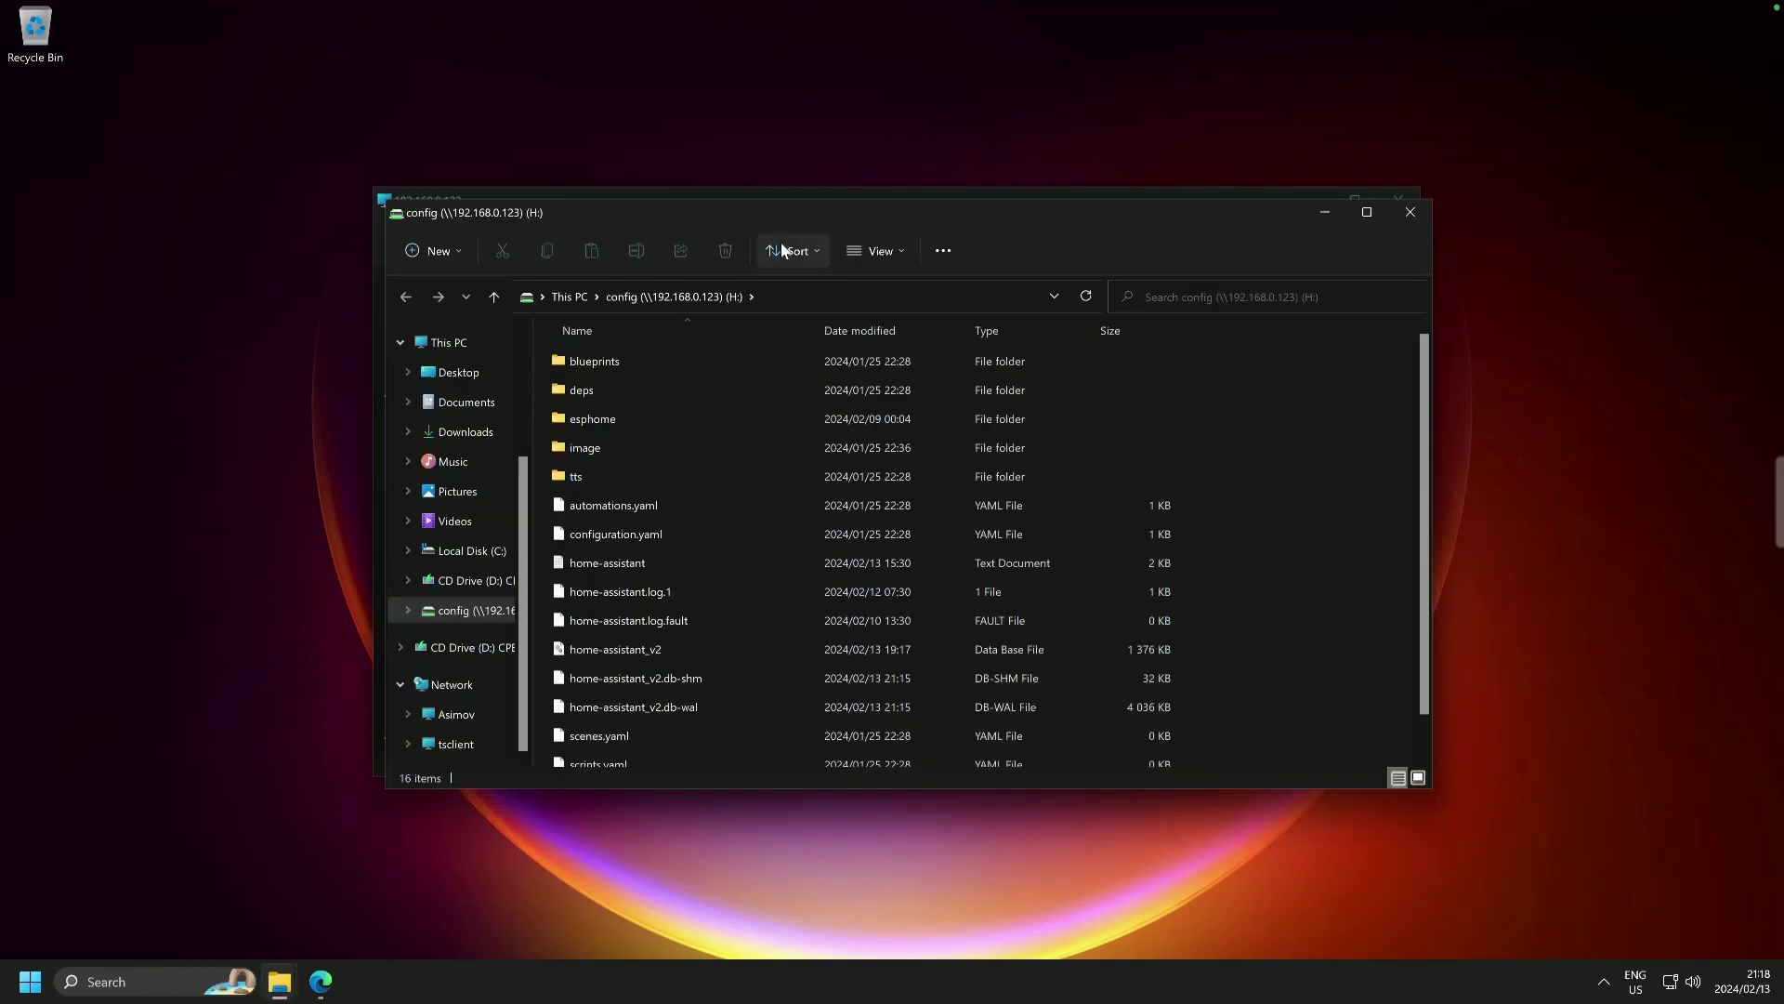
left_click(1398, 199)
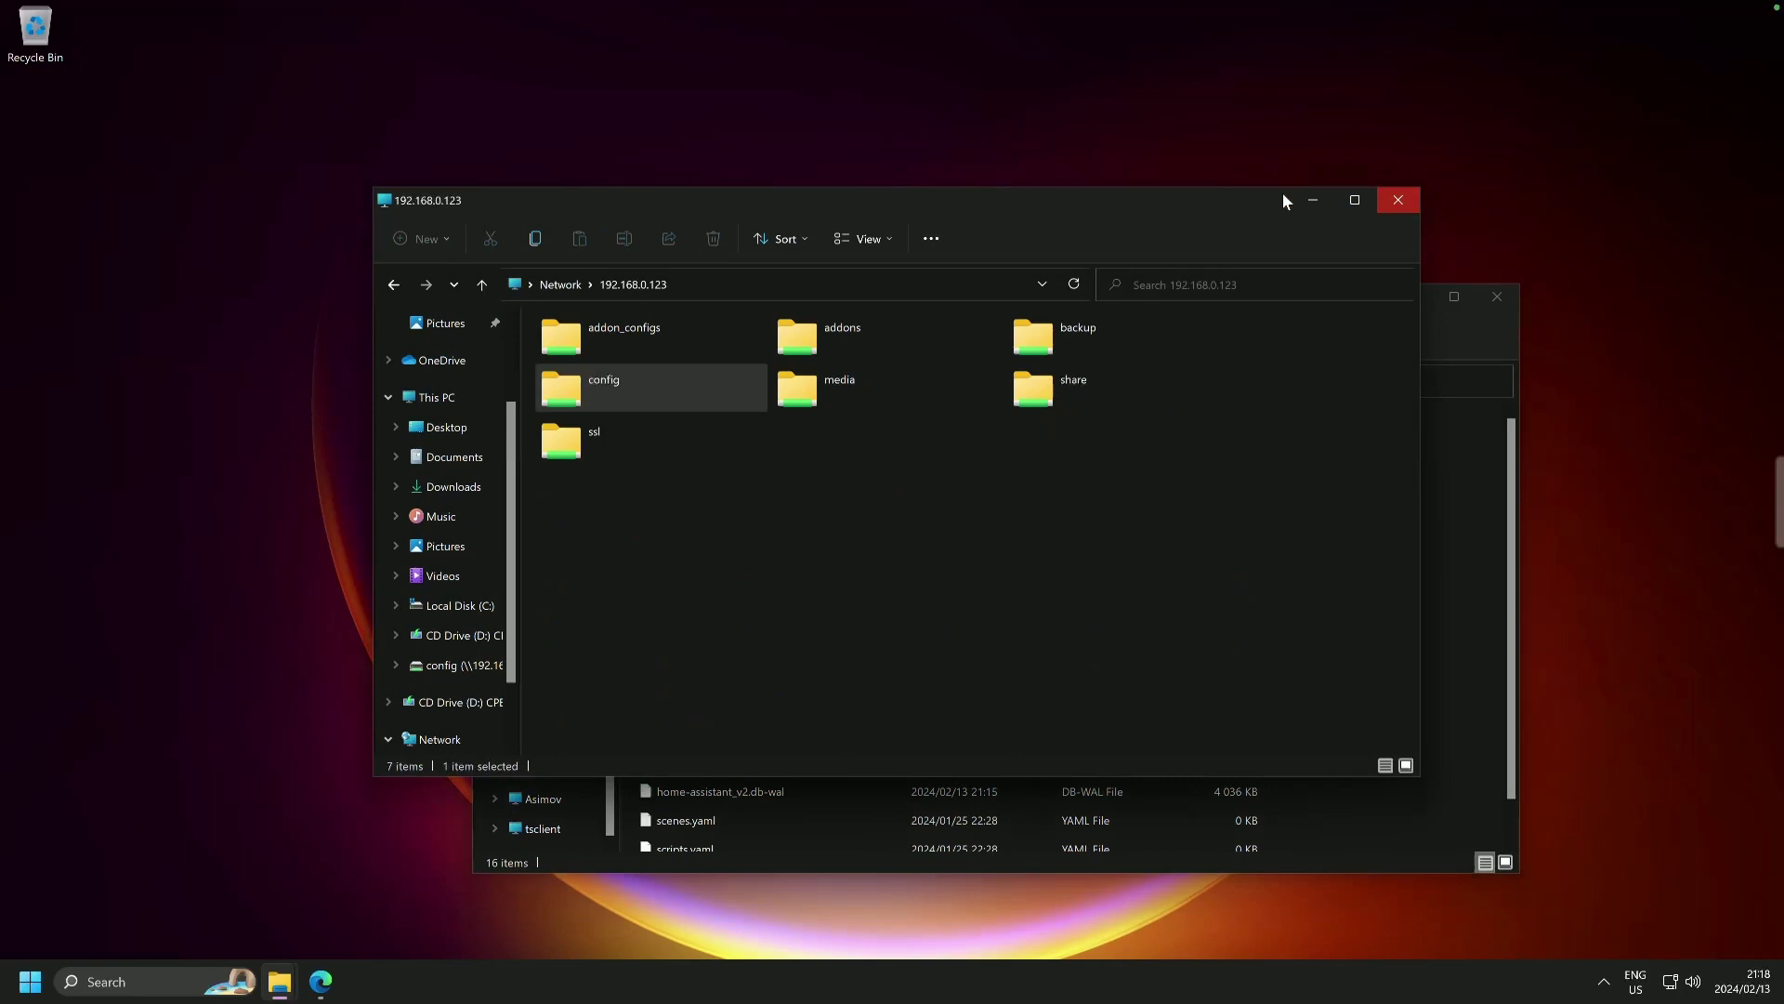